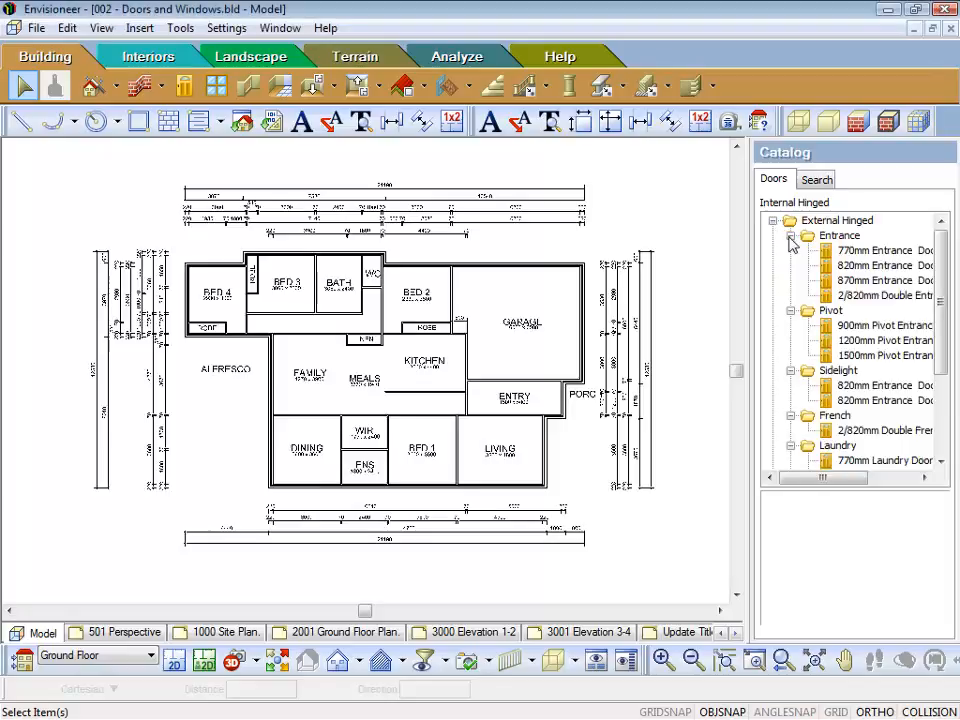
Start a new catalog door element based on the 770mm Garage Door in the External Hinged group
click(790, 237)
click(791, 252)
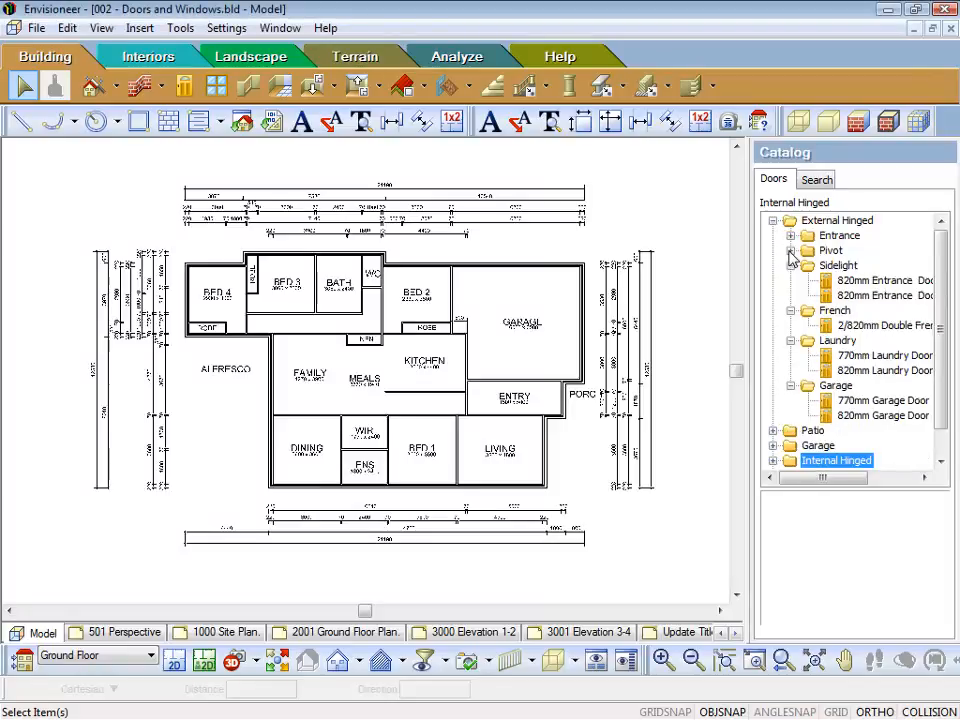
click(791, 266)
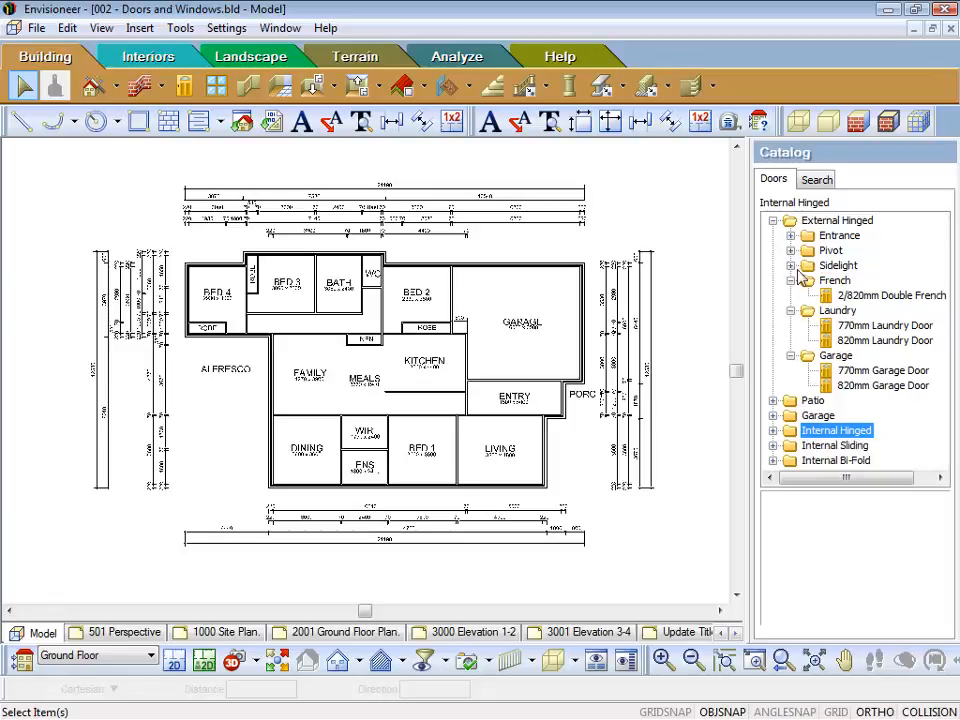
click(828, 373)
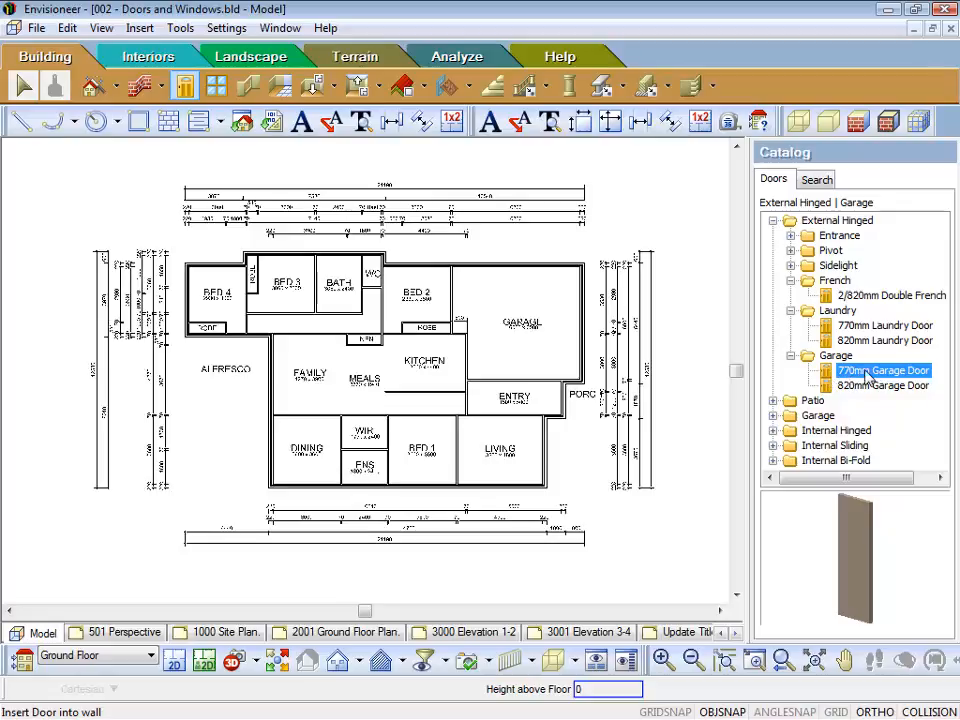
right_click(857, 378)
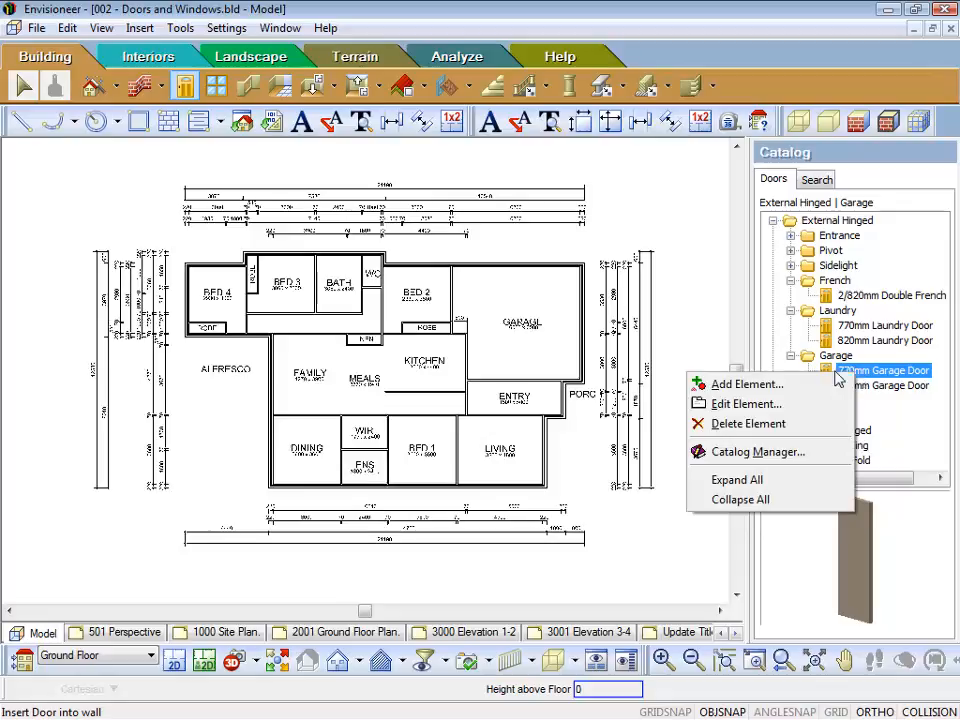
click(745, 384)
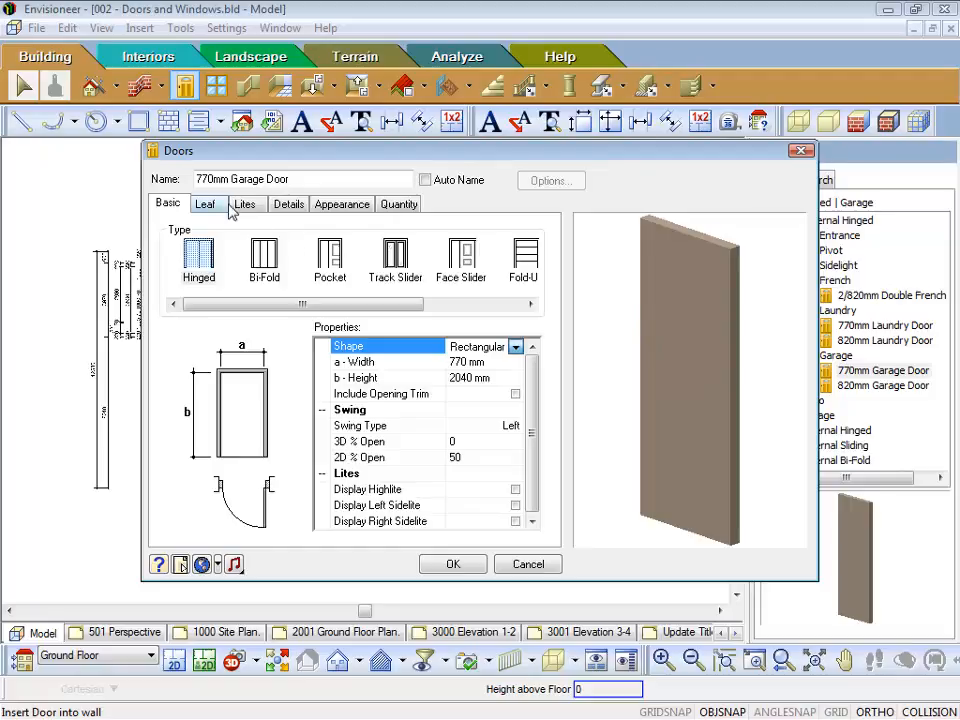
Rename the new door element as 870mm Garage Door
drag(300, 180, 196, 182)
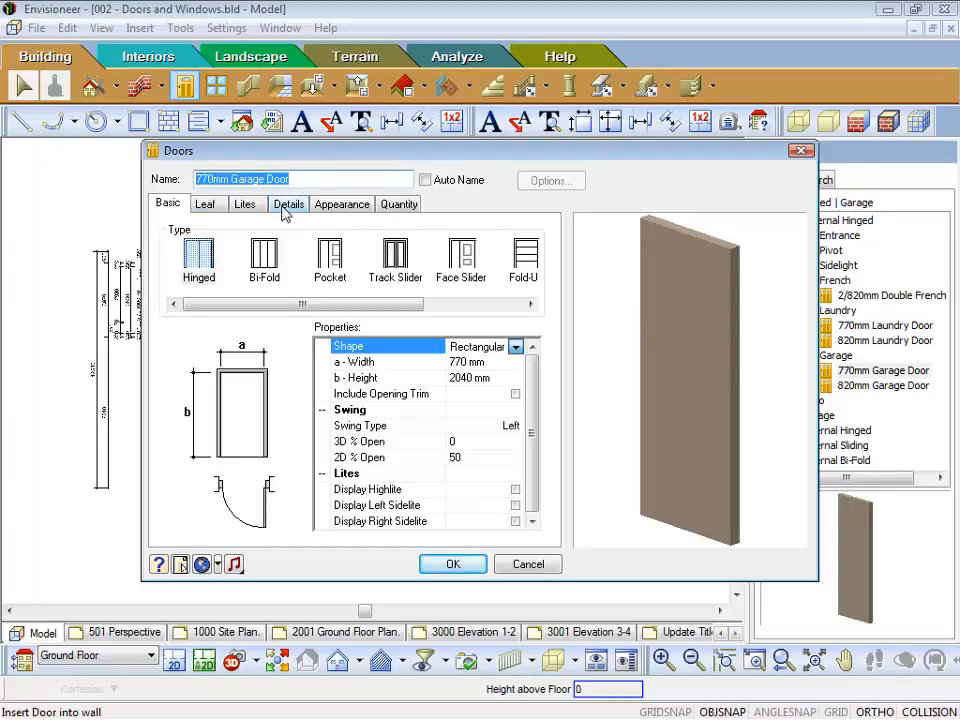
click(203, 181)
key(BackSpace)
text(8)
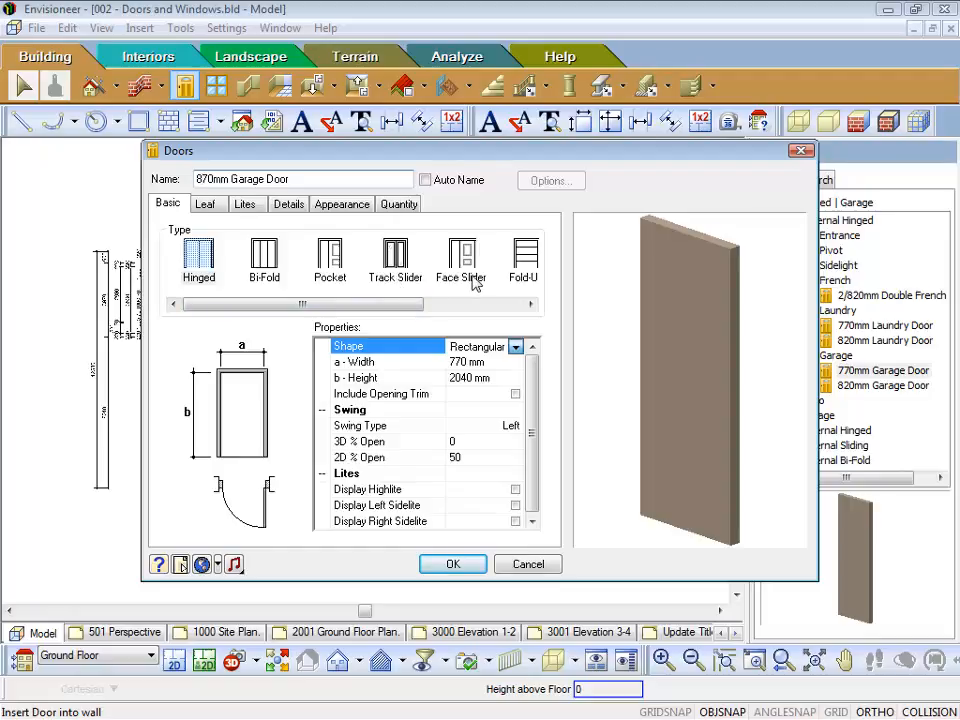
Try the Arched and Apexed shapes on the hinged door, ending with Rectangular
drag(402, 305, 492, 308)
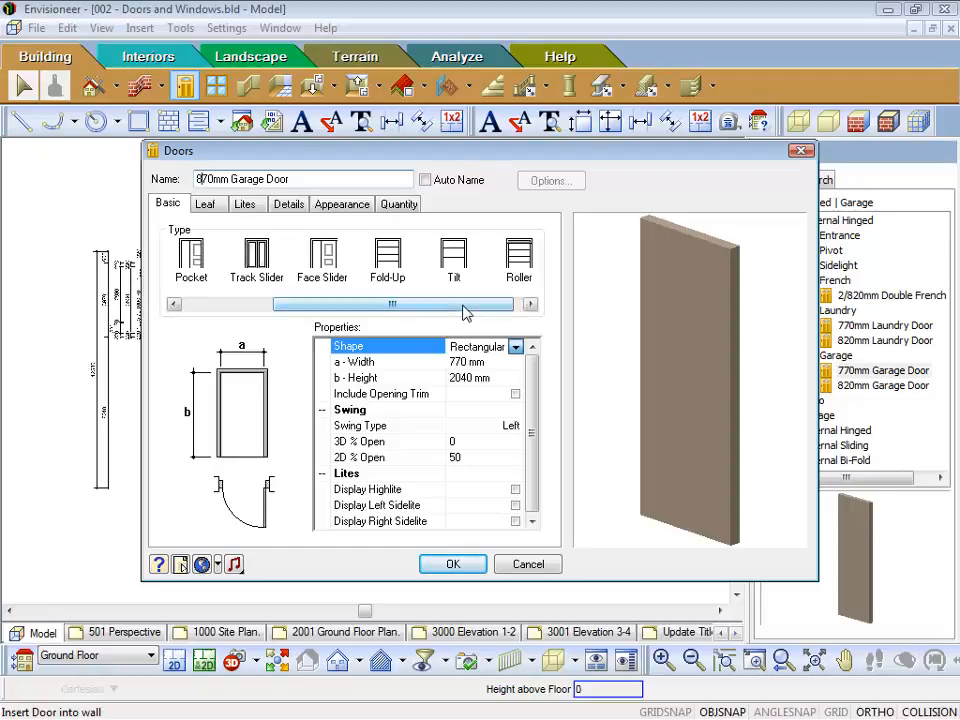
drag(465, 314, 349, 306)
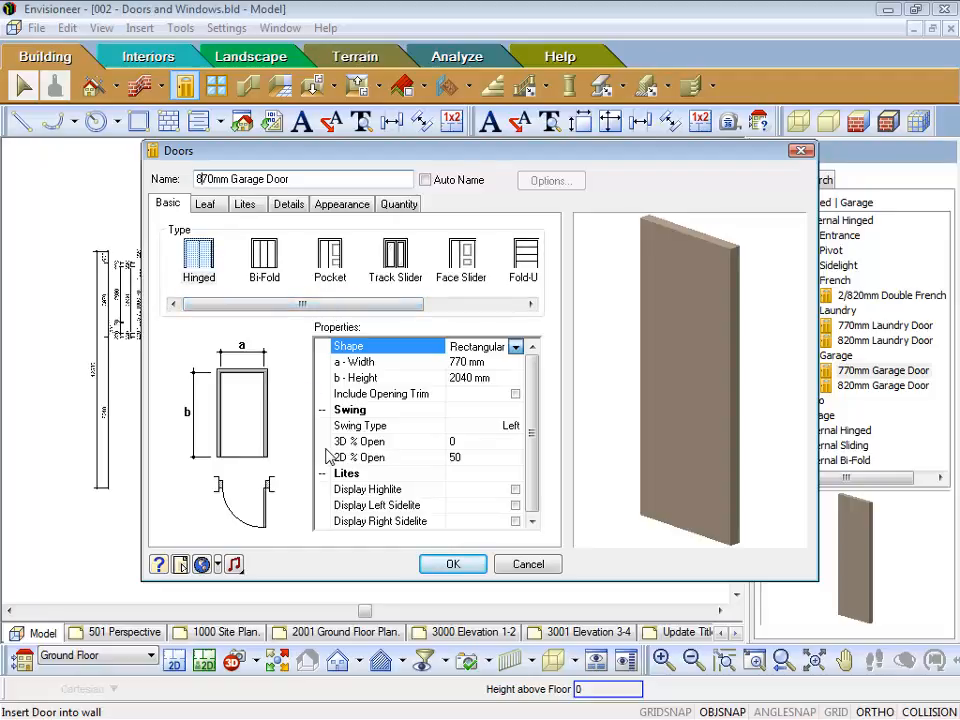
click(516, 348)
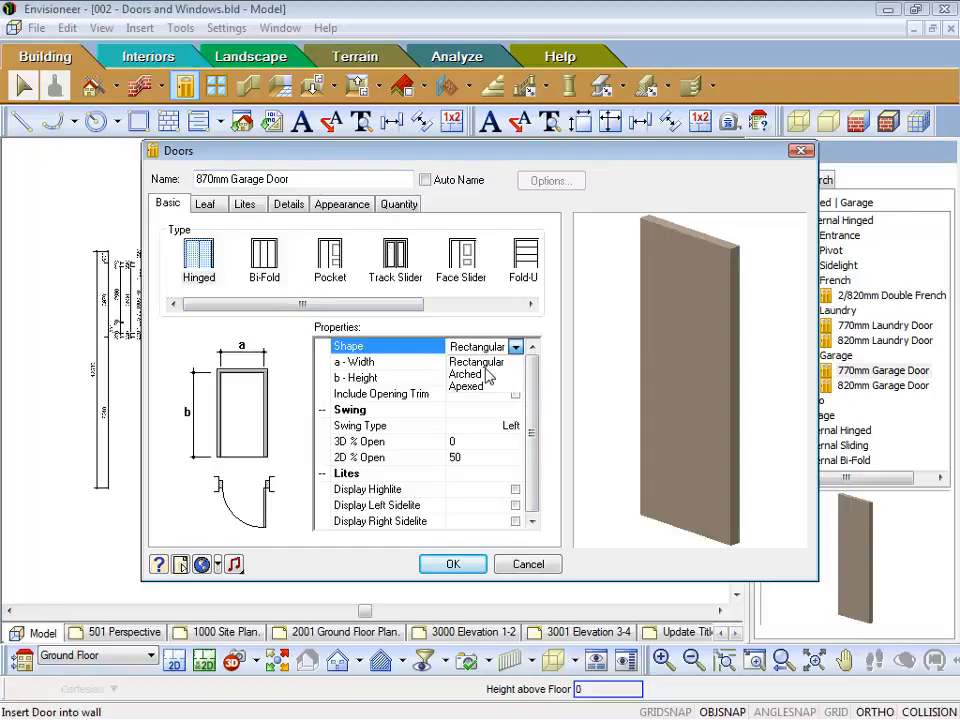
click(464, 374)
click(516, 346)
click(476, 390)
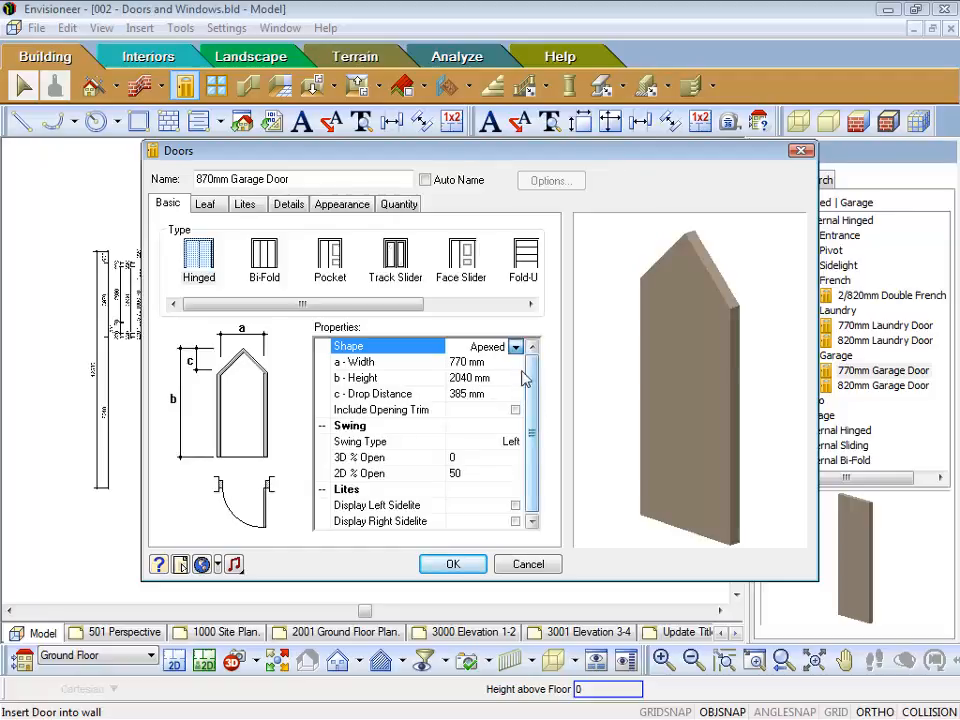
click(516, 346)
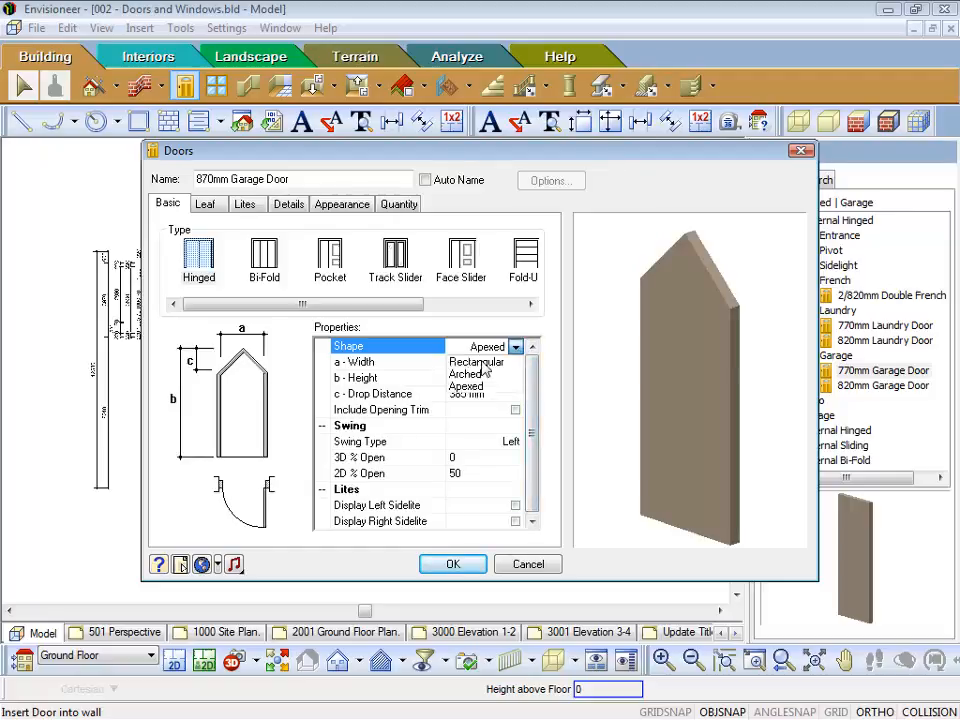
click(476, 361)
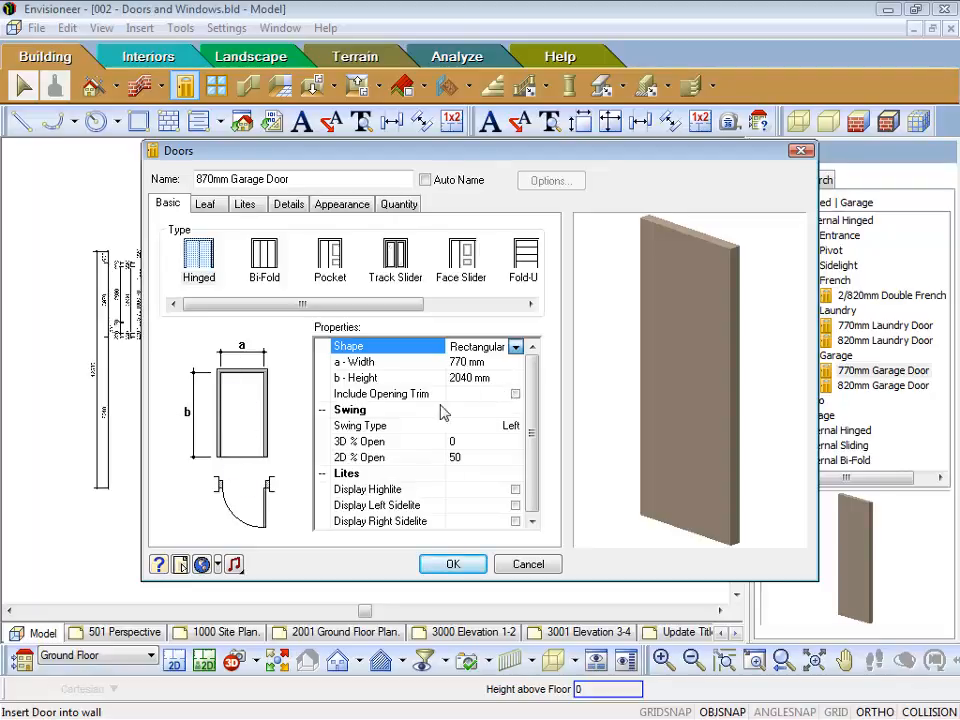
Set the door's width to 870 mm
click(468, 362)
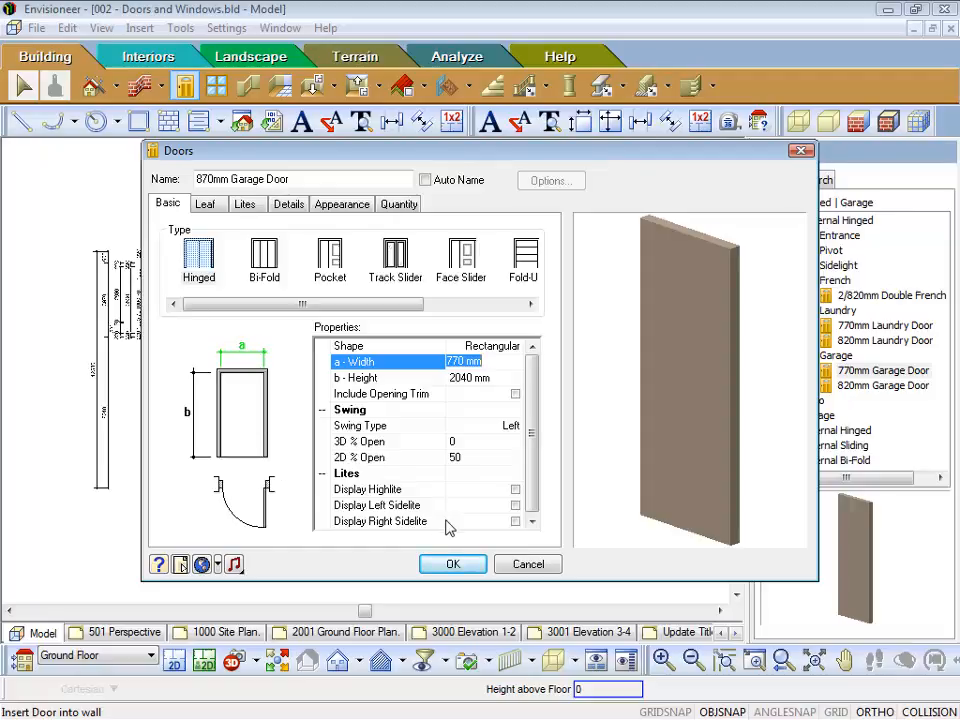
text(870)
key(Tab)
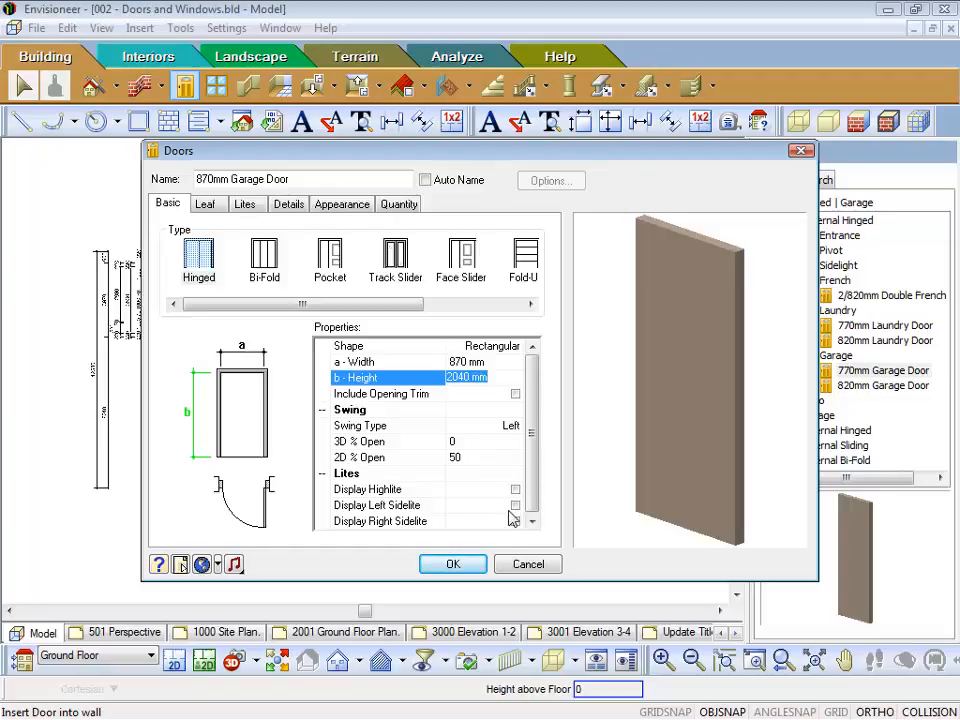
Try the Double swing type on the door and return it to Left
click(515, 395)
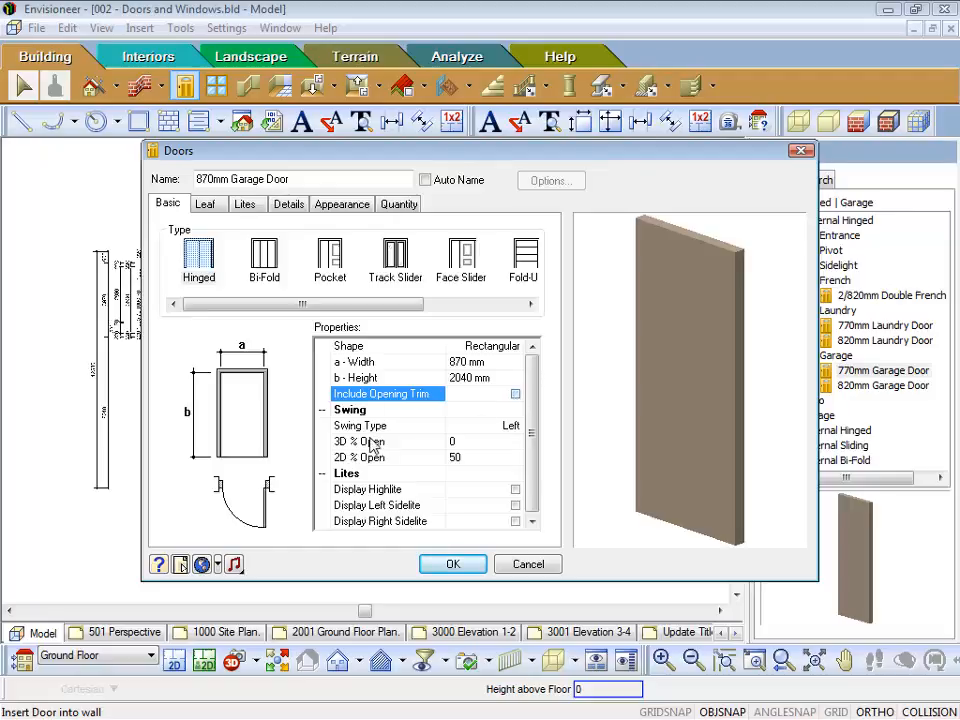
click(515, 427)
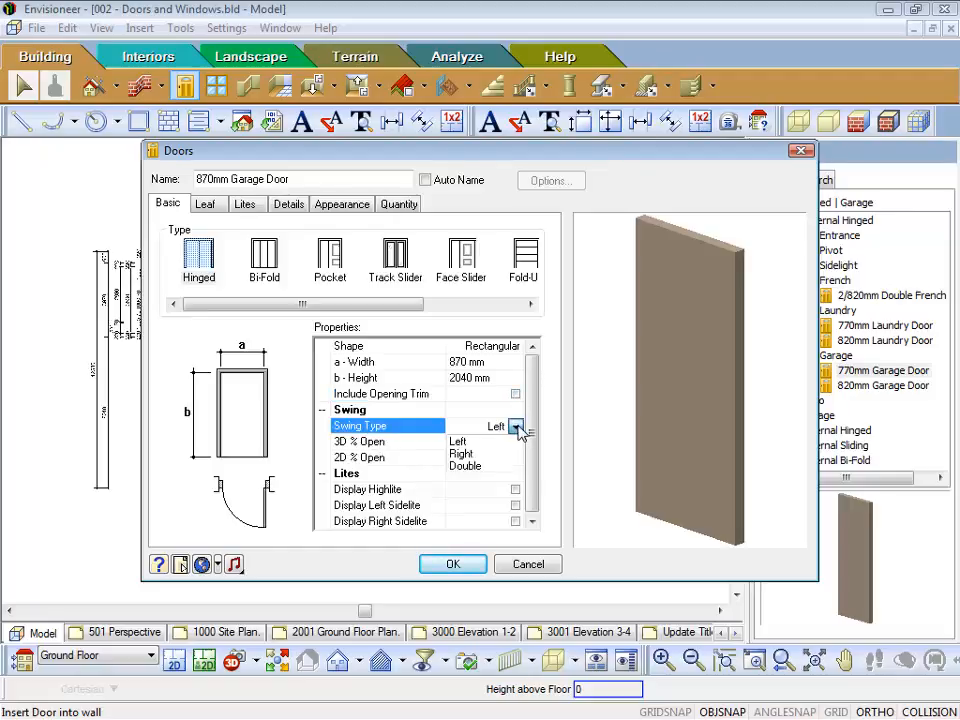
click(484, 466)
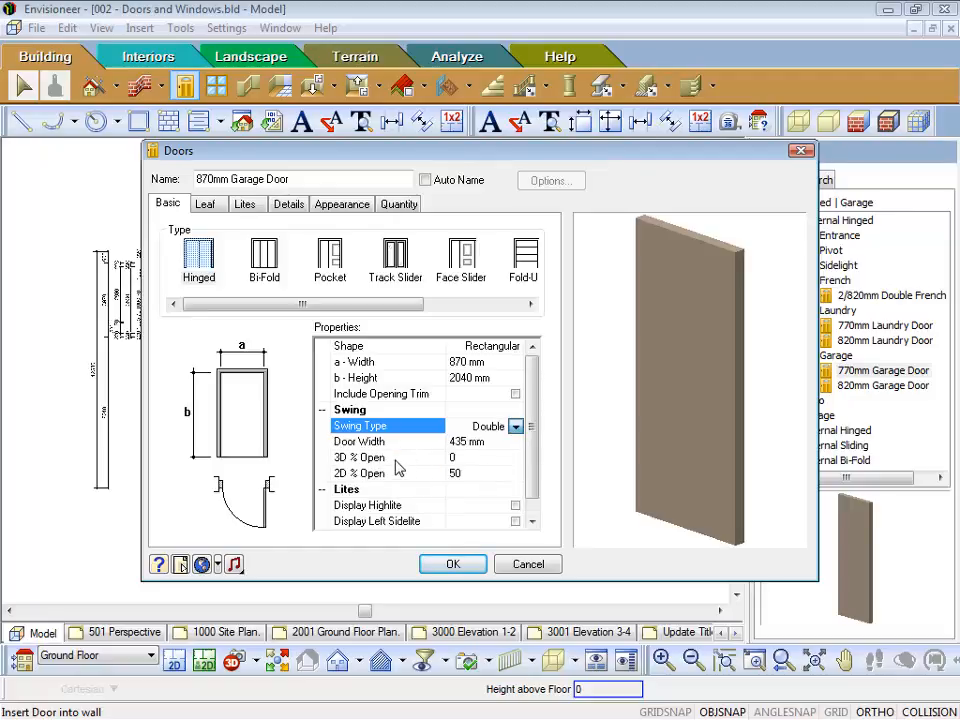
click(515, 427)
click(457, 441)
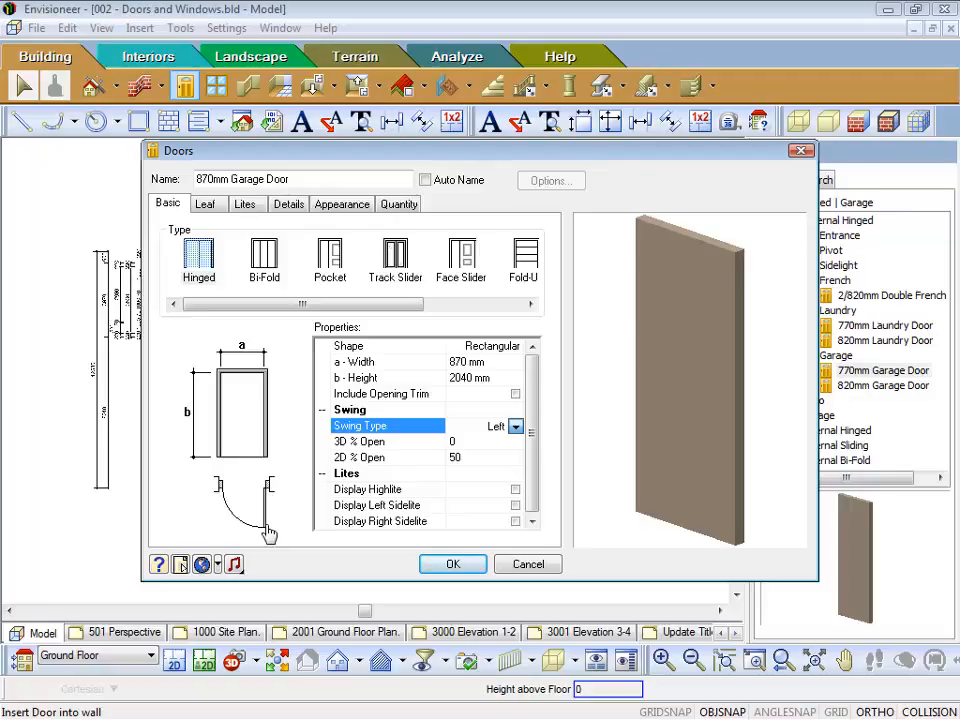
click(462, 443)
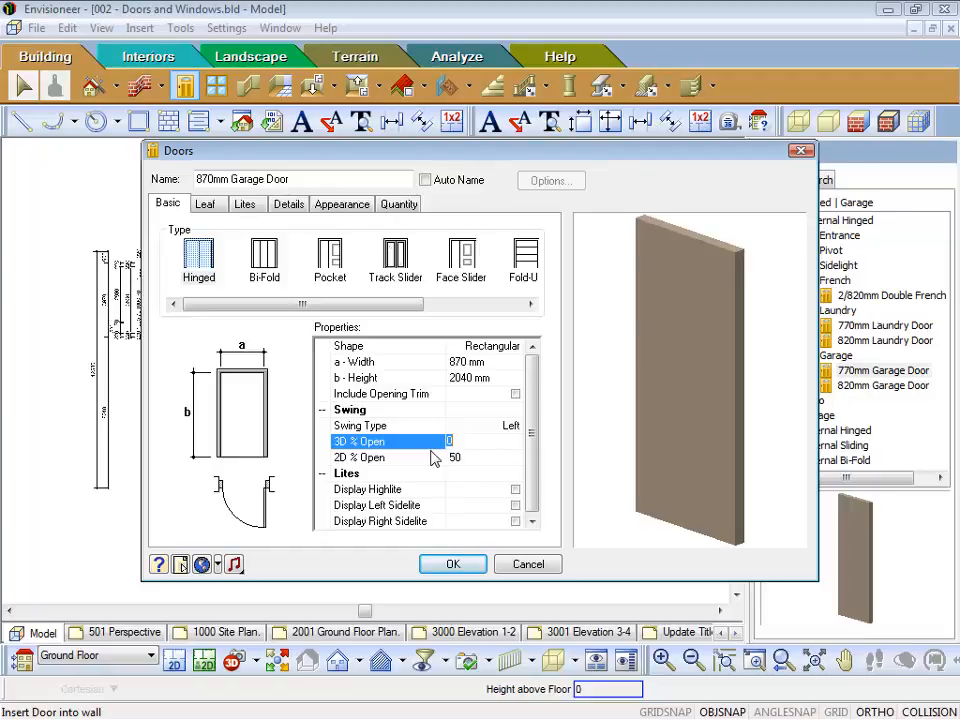
Add a highlite and both the left and right sidelites to the door, and check them in the 3D preview
click(516, 490)
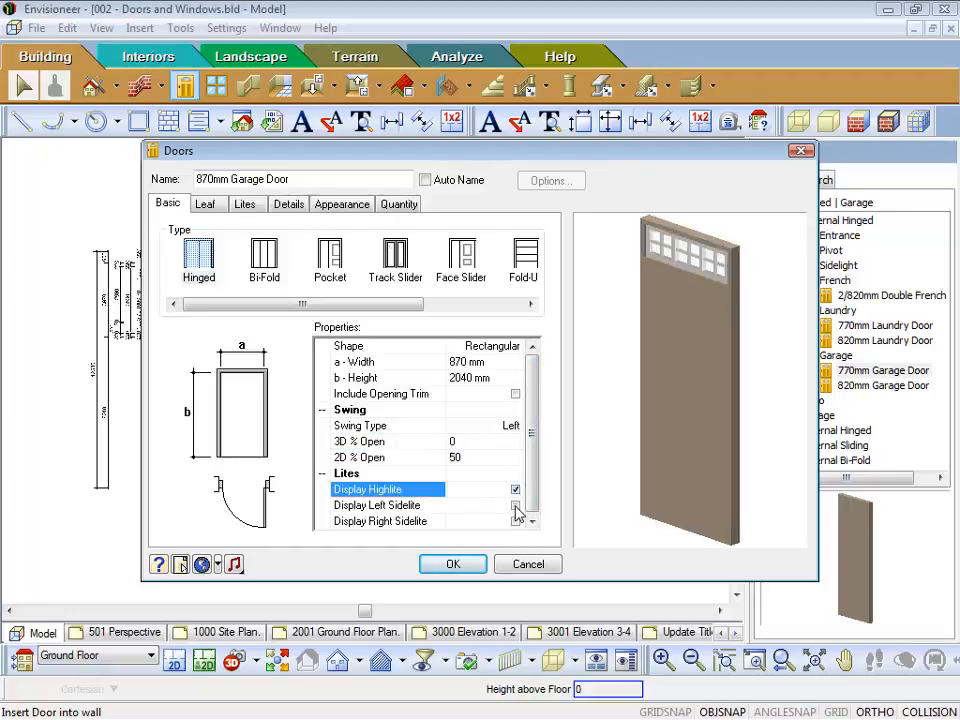
click(516, 506)
click(516, 521)
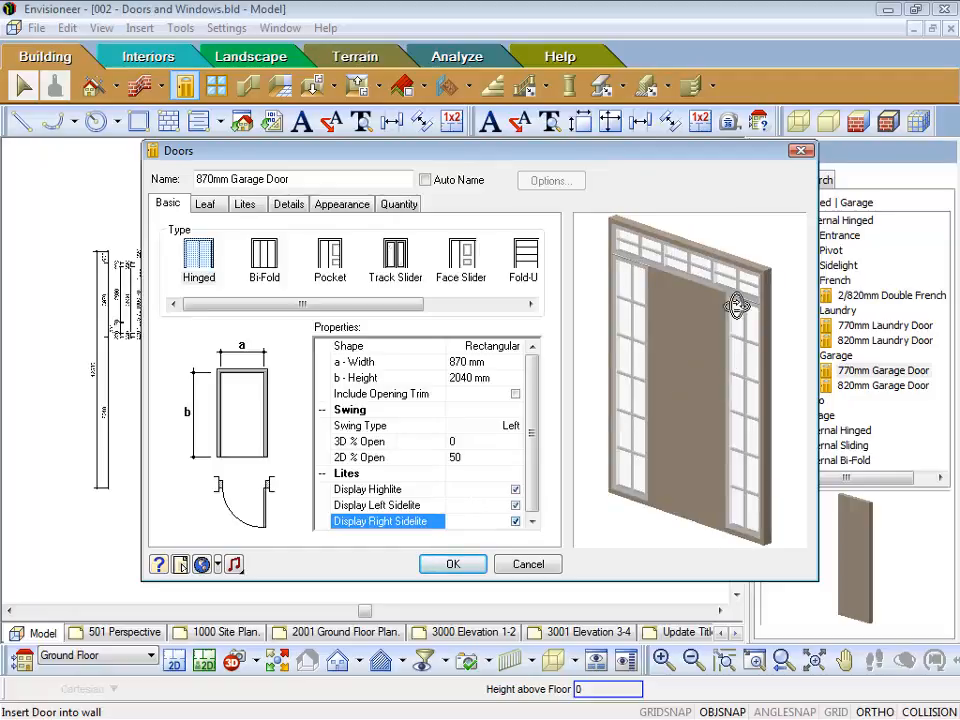
drag(726, 354, 637, 462)
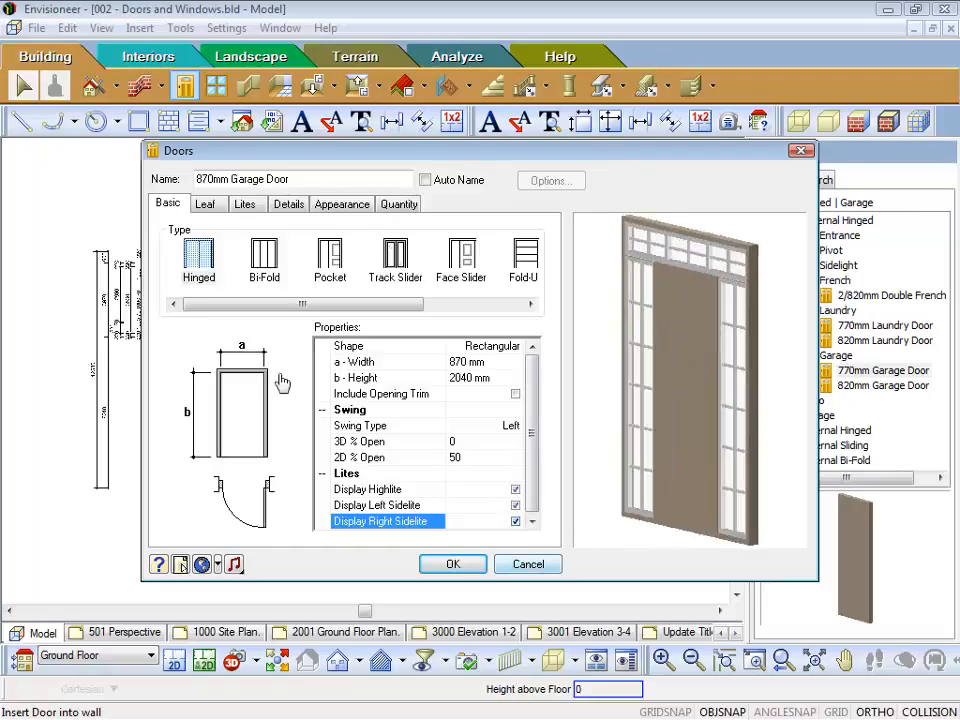
Change the door leaf to type 2 and review its leaf depth, bottom, top and sides dimensions
click(206, 205)
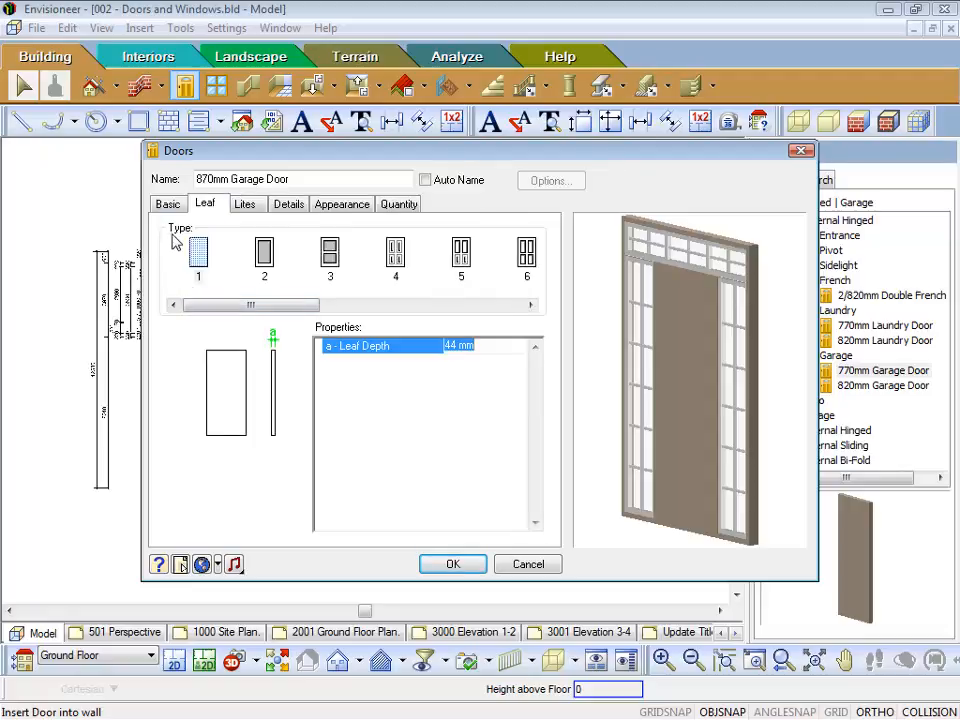
mouse_move(258, 311)
mouse_down()
mouse_move(396, 321)
mouse_move(529, 315)
mouse_move(450, 306)
mouse_move(250, 311)
mouse_up()
click(266, 254)
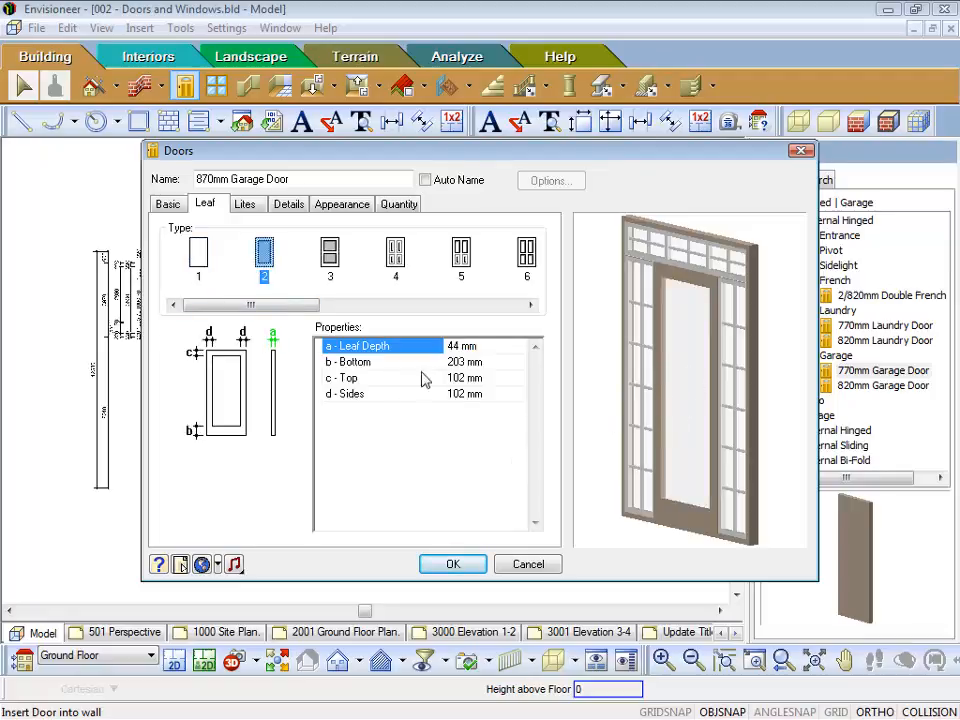
click(468, 348)
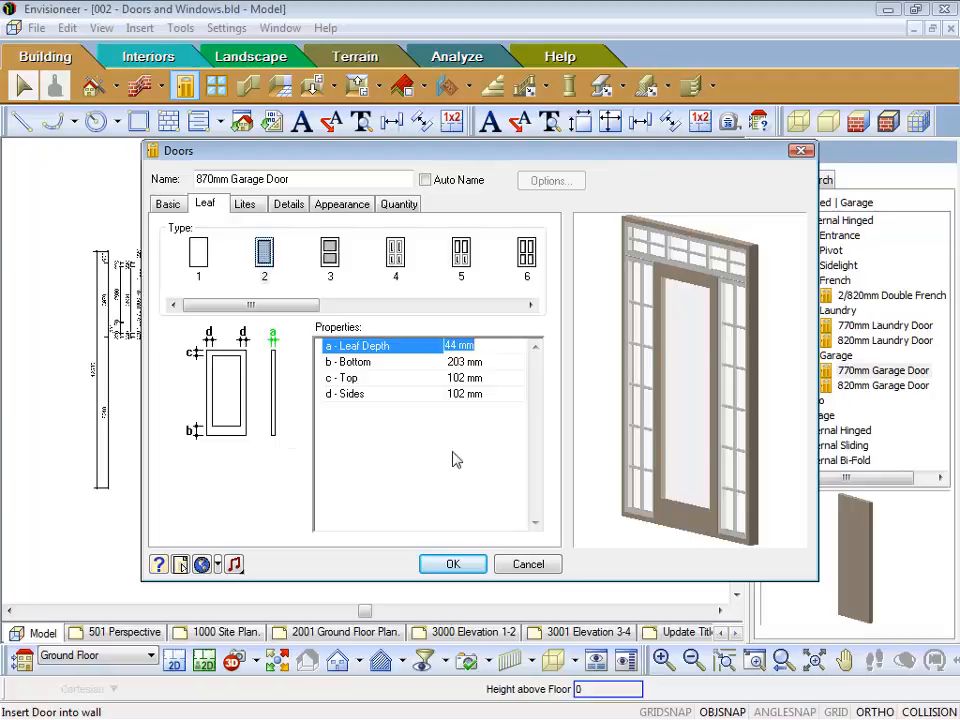
click(462, 364)
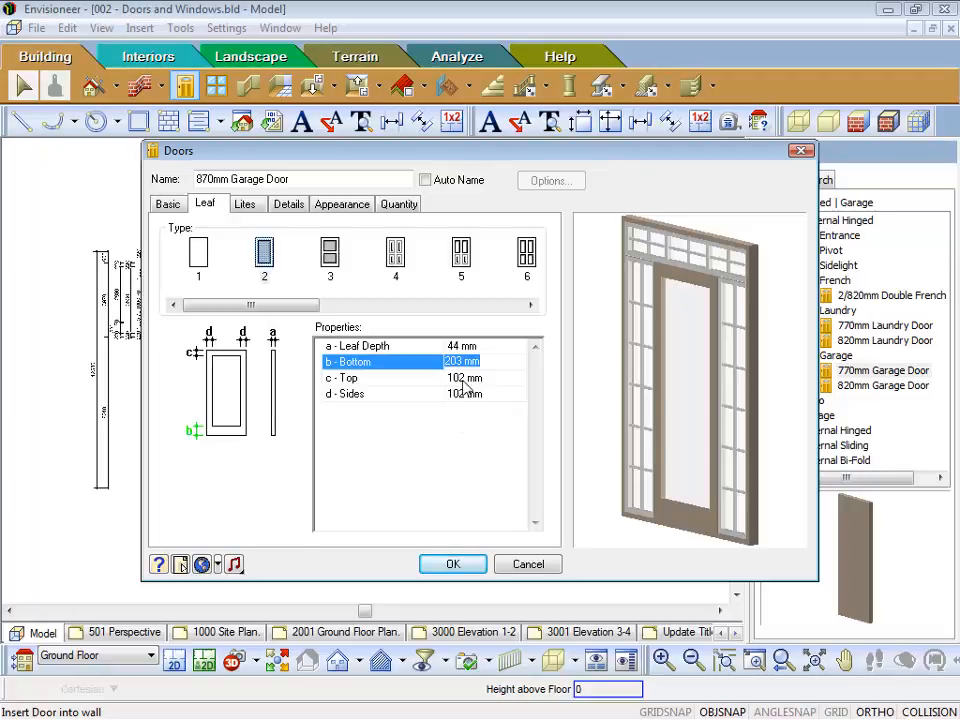
click(461, 395)
click(458, 380)
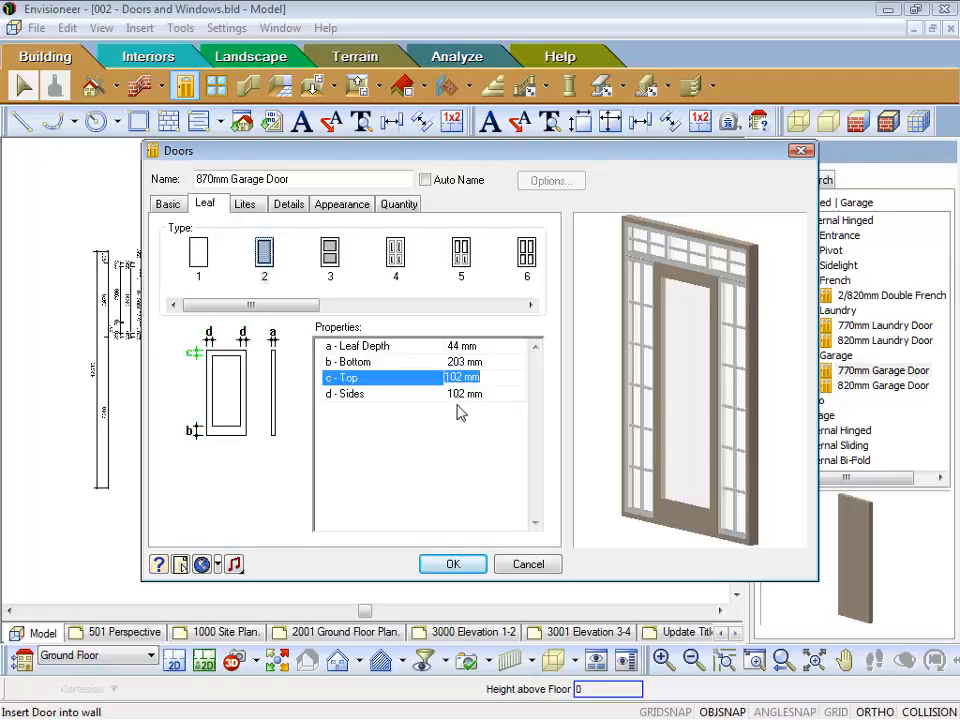
Review the lite types from Fixed to Louvre and the properties available for the left sidelite
click(246, 206)
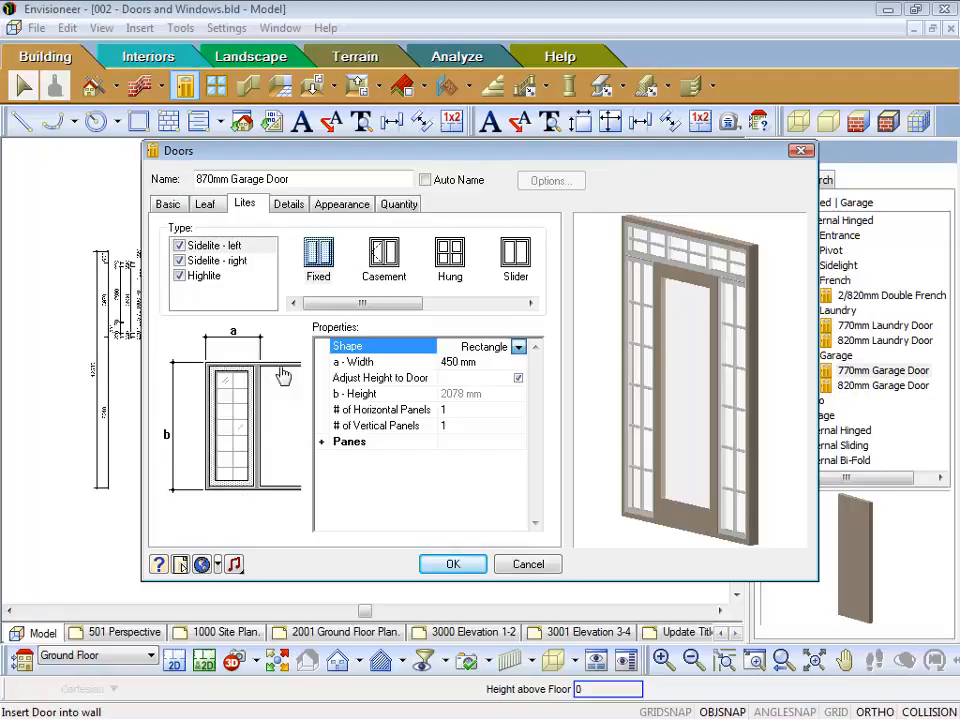
drag(364, 306, 476, 310)
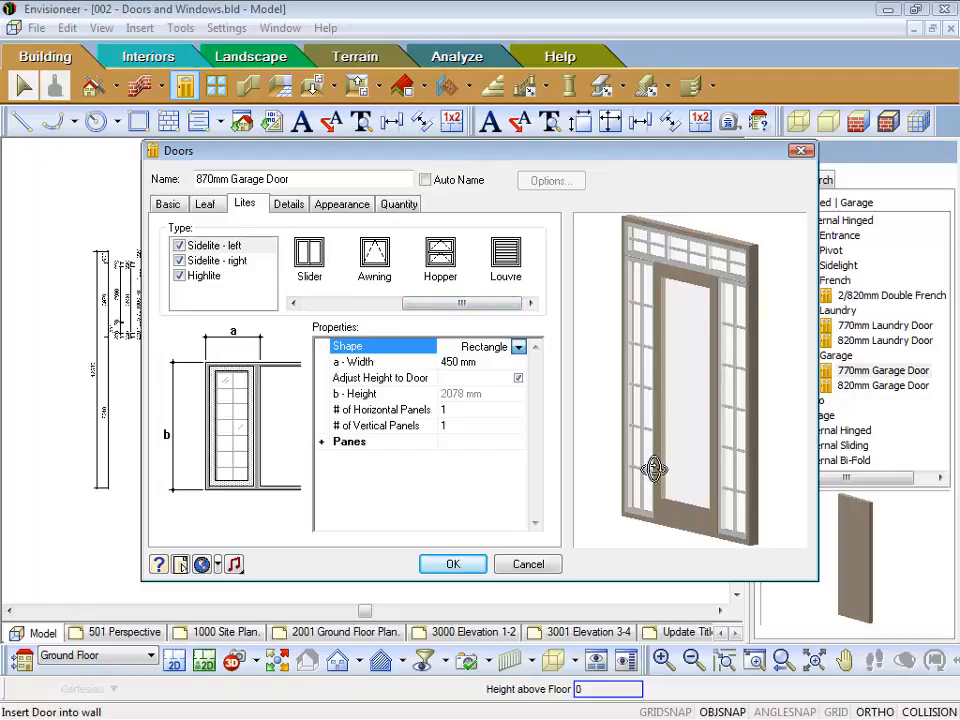
drag(456, 306, 365, 313)
click(214, 246)
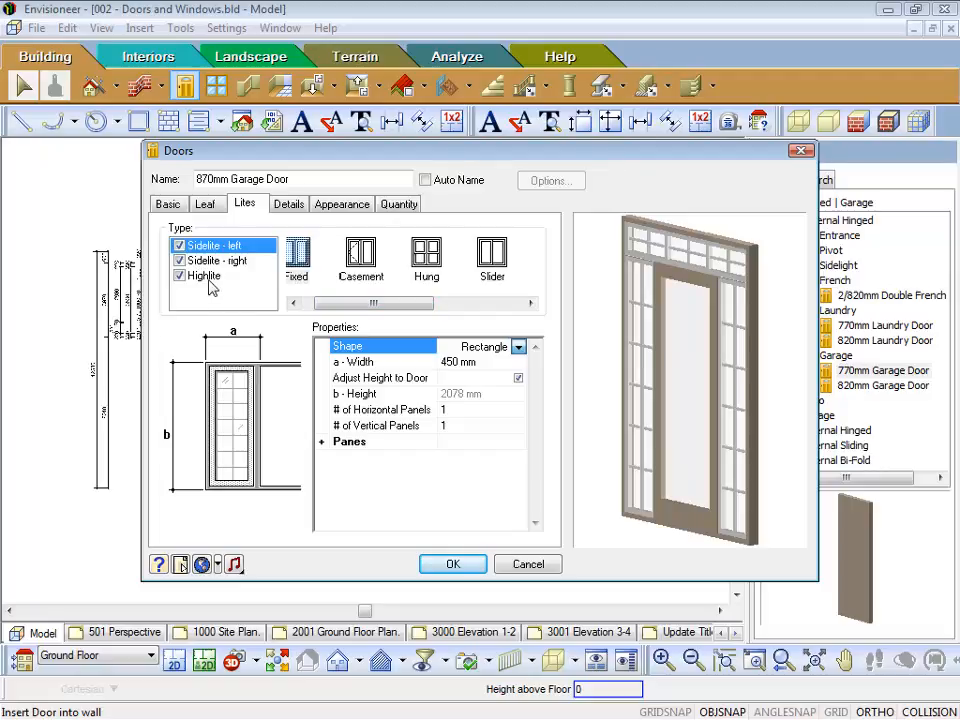
Try the Trapezoid and Arched shapes on the highlite and return it to Rectangle
click(206, 279)
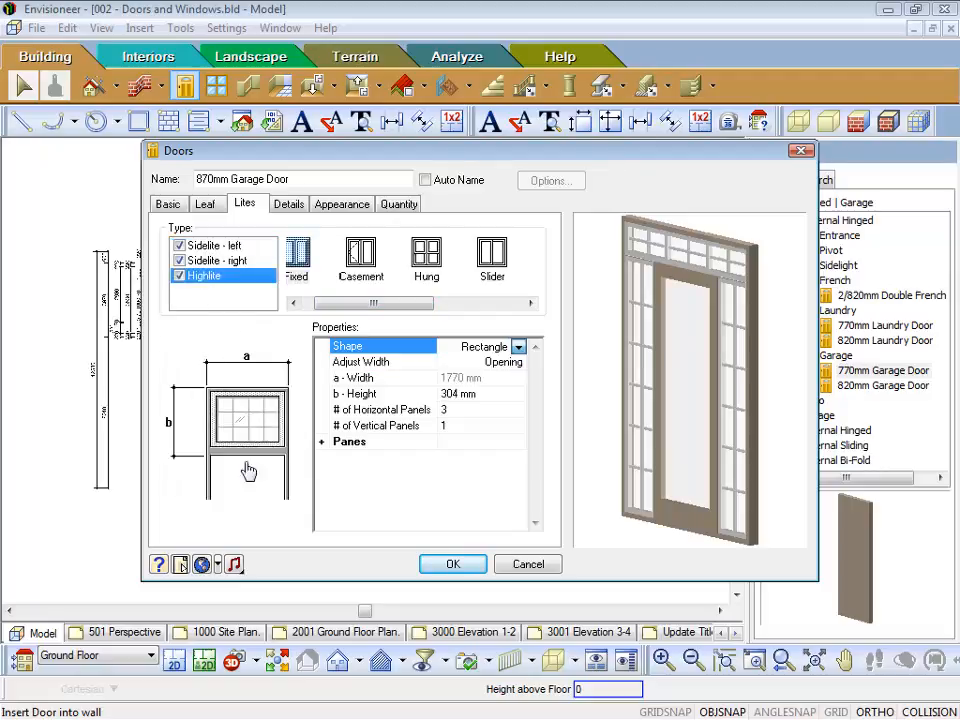
click(518, 347)
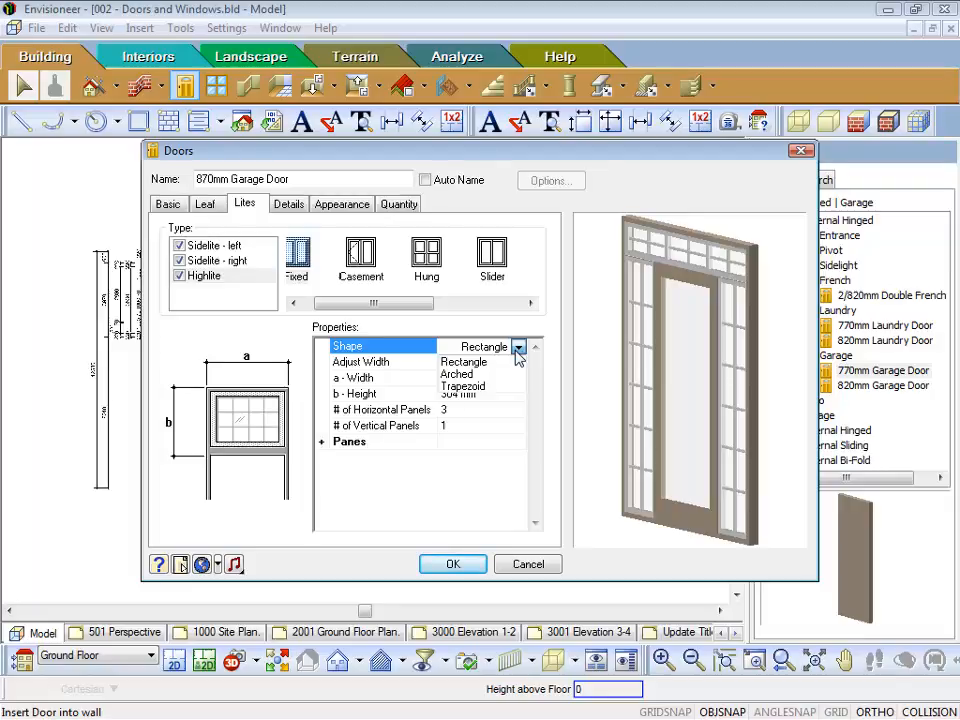
click(462, 386)
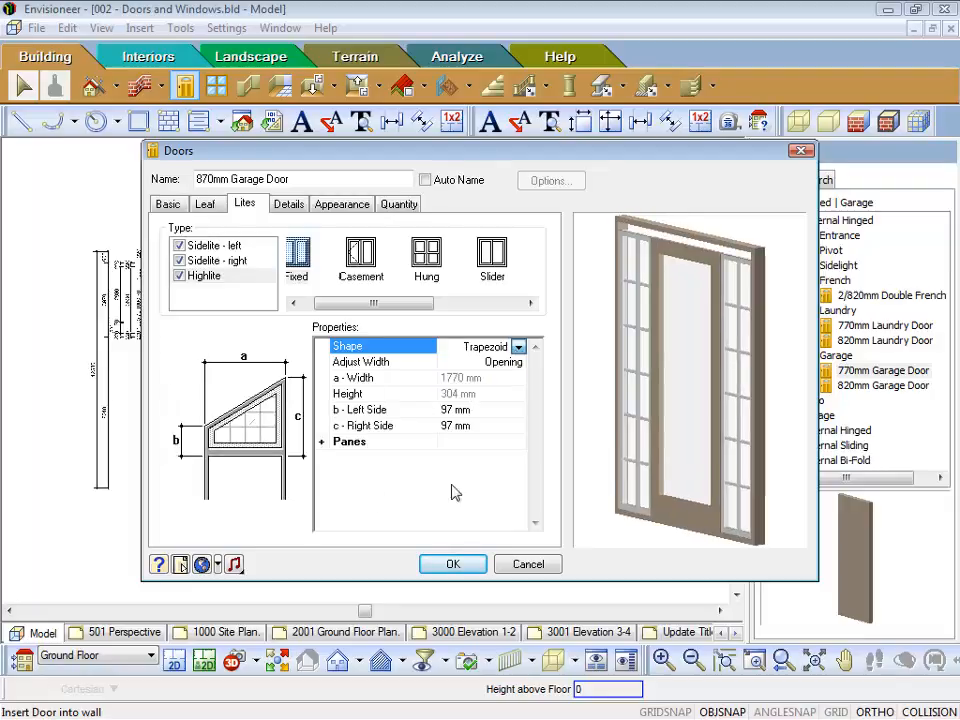
click(518, 347)
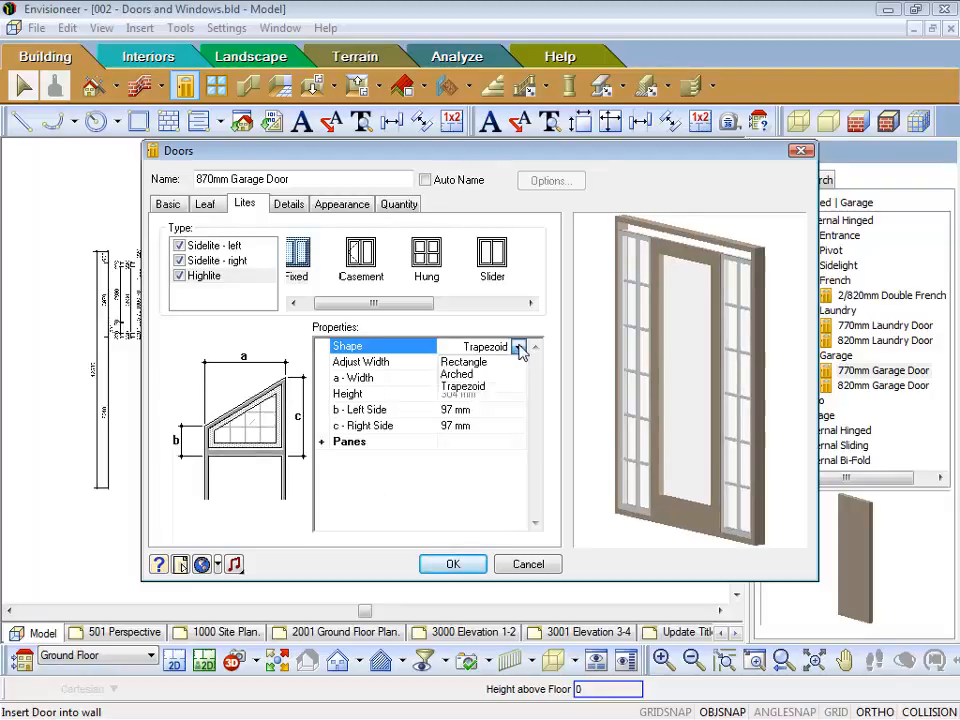
click(491, 374)
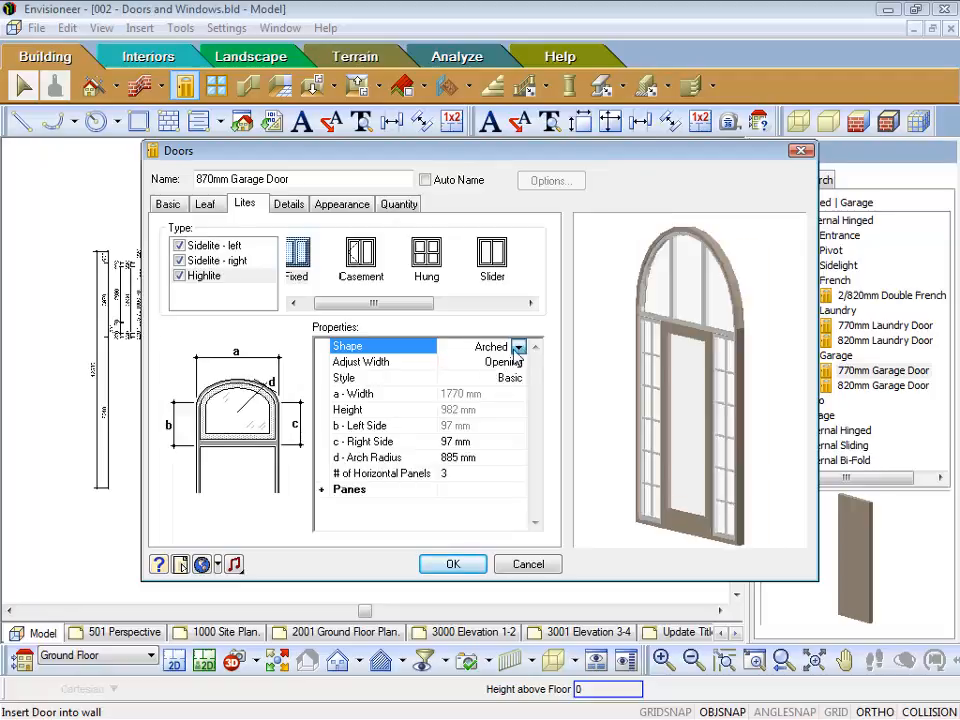
click(518, 347)
click(465, 362)
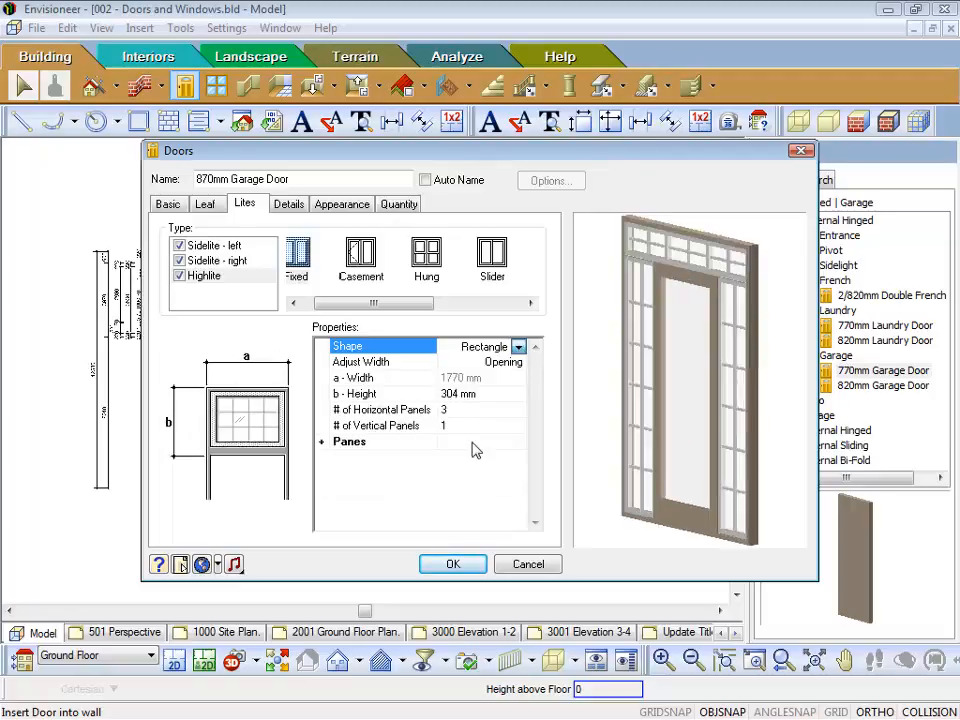
Set the highlite's number of horizontal panels to 1
click(455, 393)
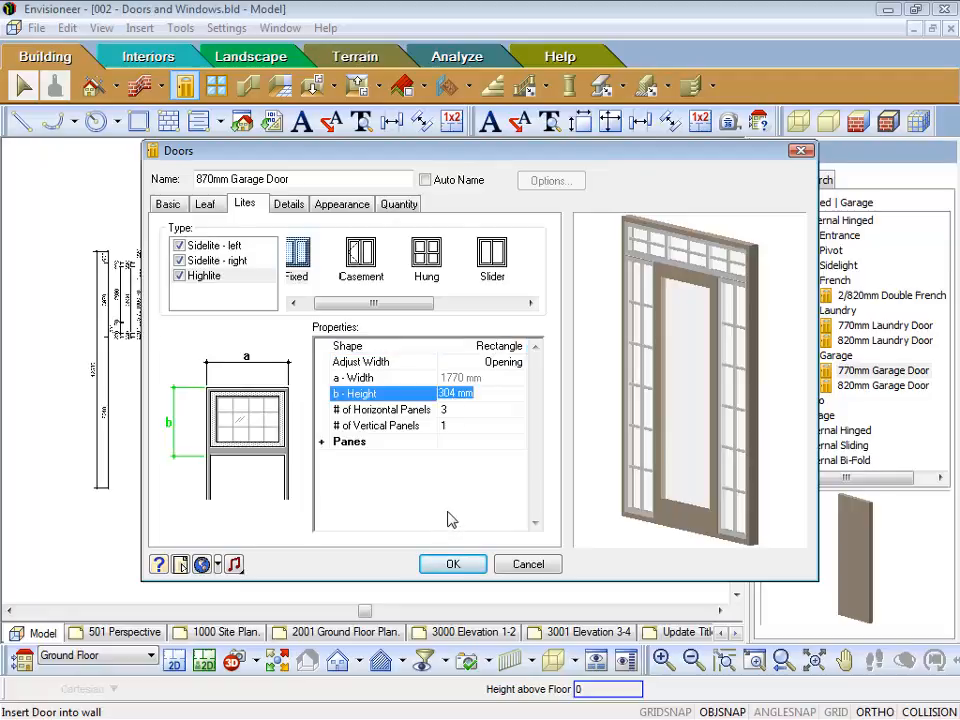
click(452, 412)
text(1)
click(469, 426)
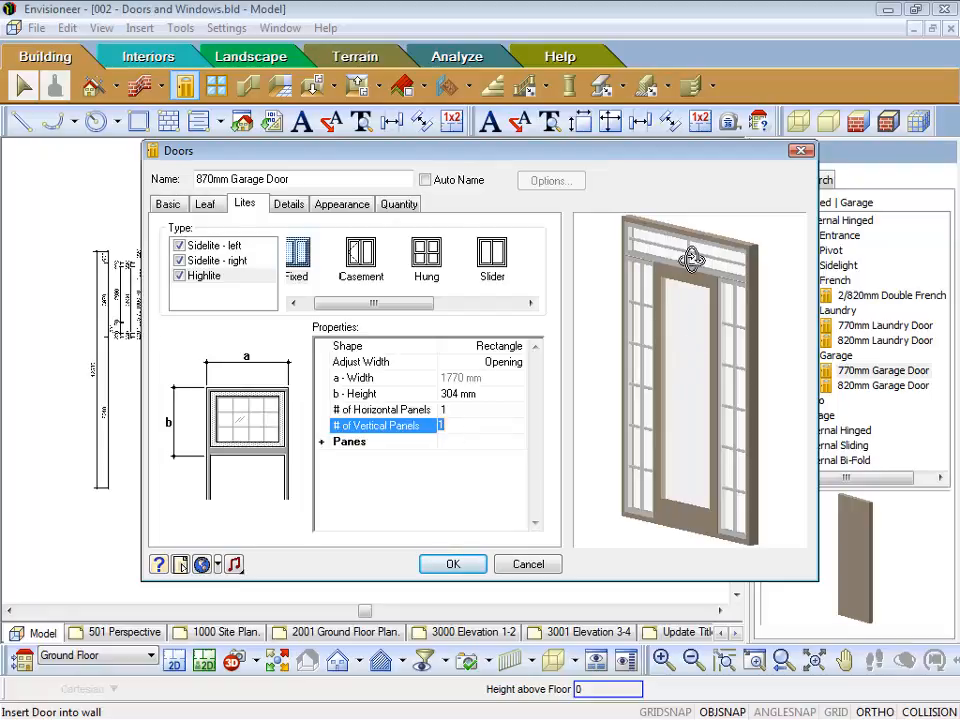
Set the highlite's panes to 1 horizontal and 1 vertical
click(322, 443)
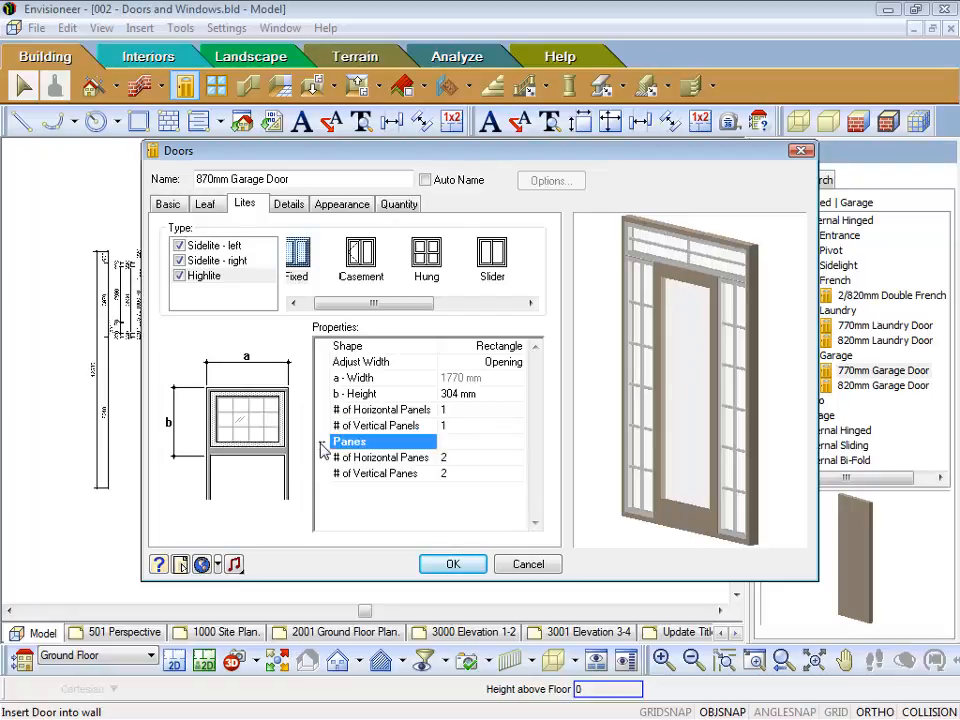
click(443, 458)
text(1)
key(Down)
text(1)
key(Up)
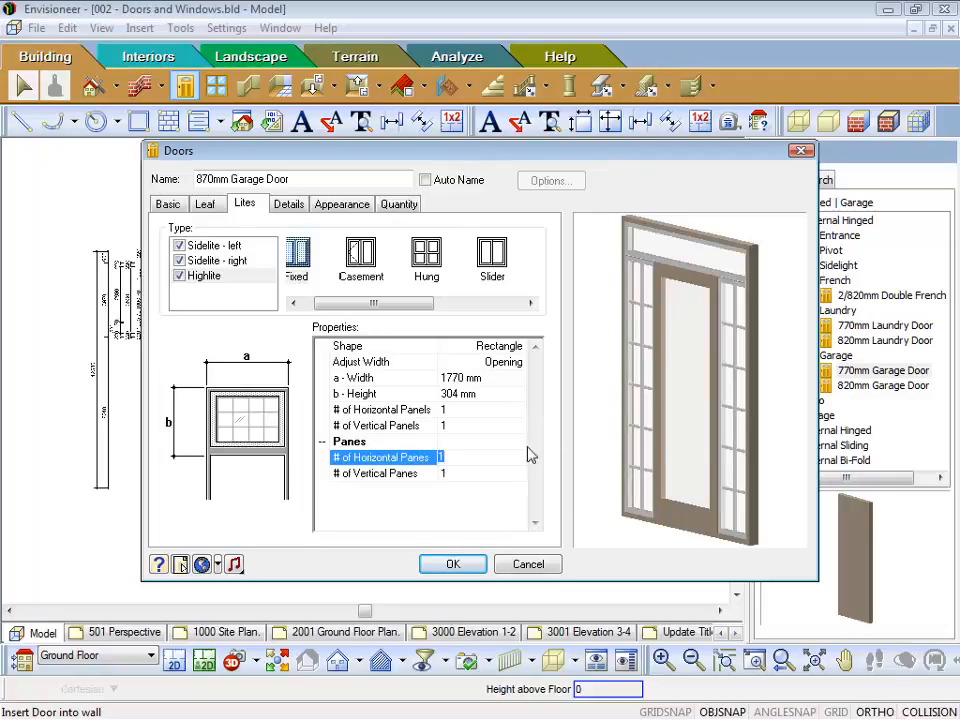
click(205, 277)
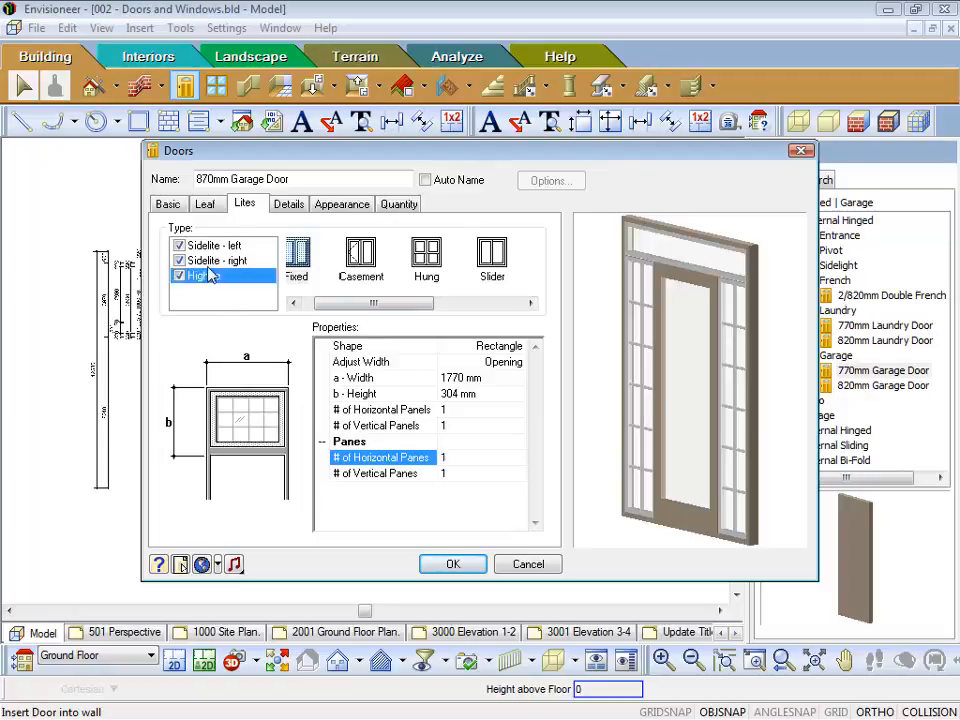
Set the left sidelite's panes to 1 horizontal and 1 vertical, and check the door in the 3D preview
click(206, 246)
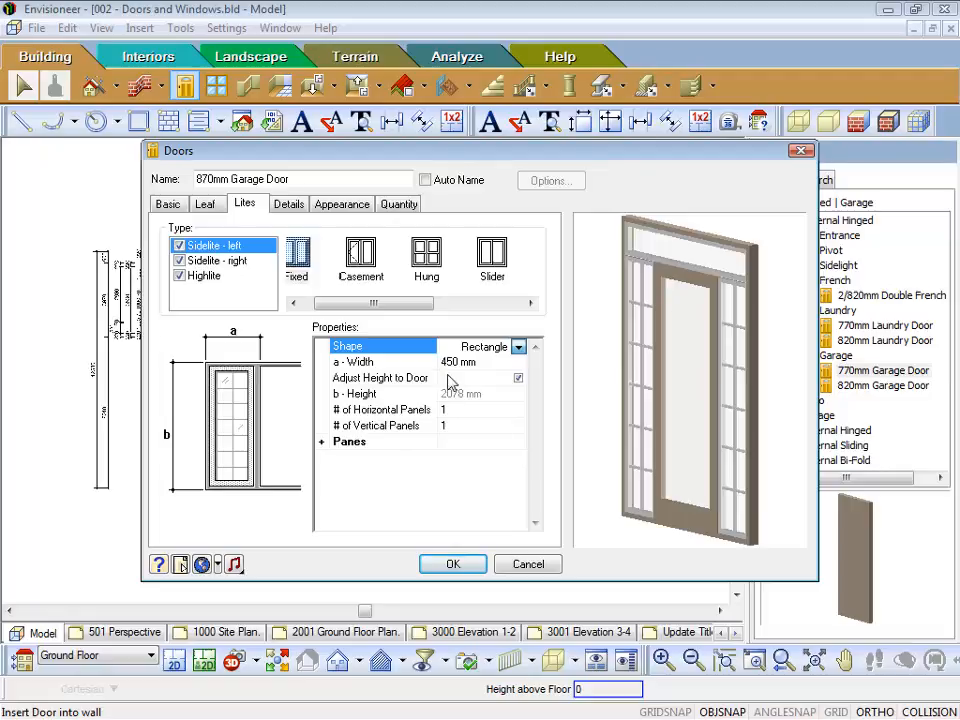
click(457, 363)
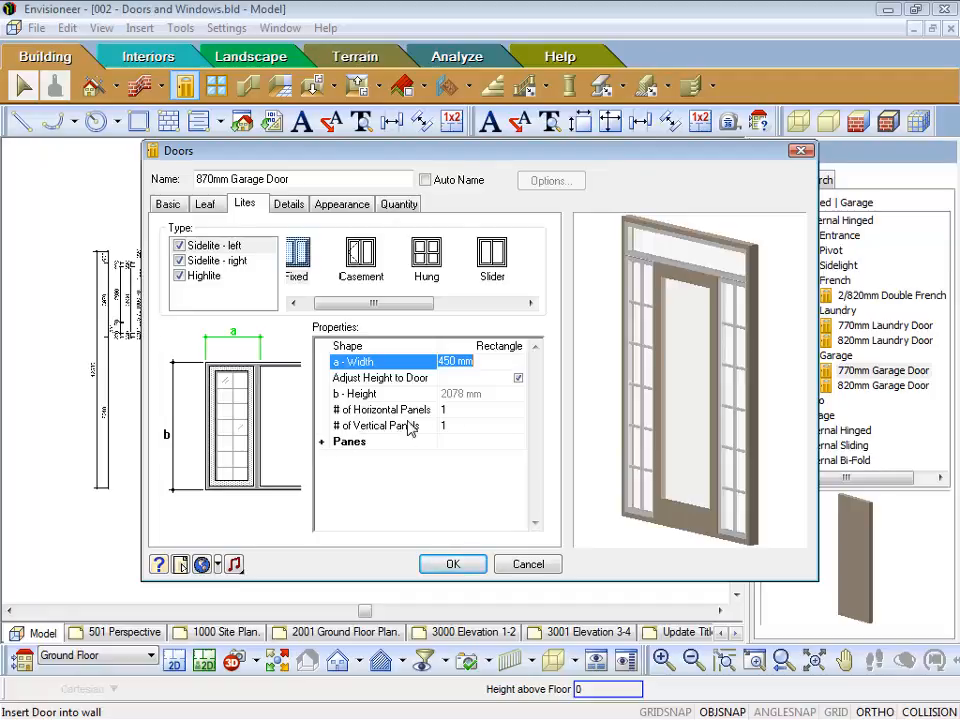
click(322, 446)
click(430, 458)
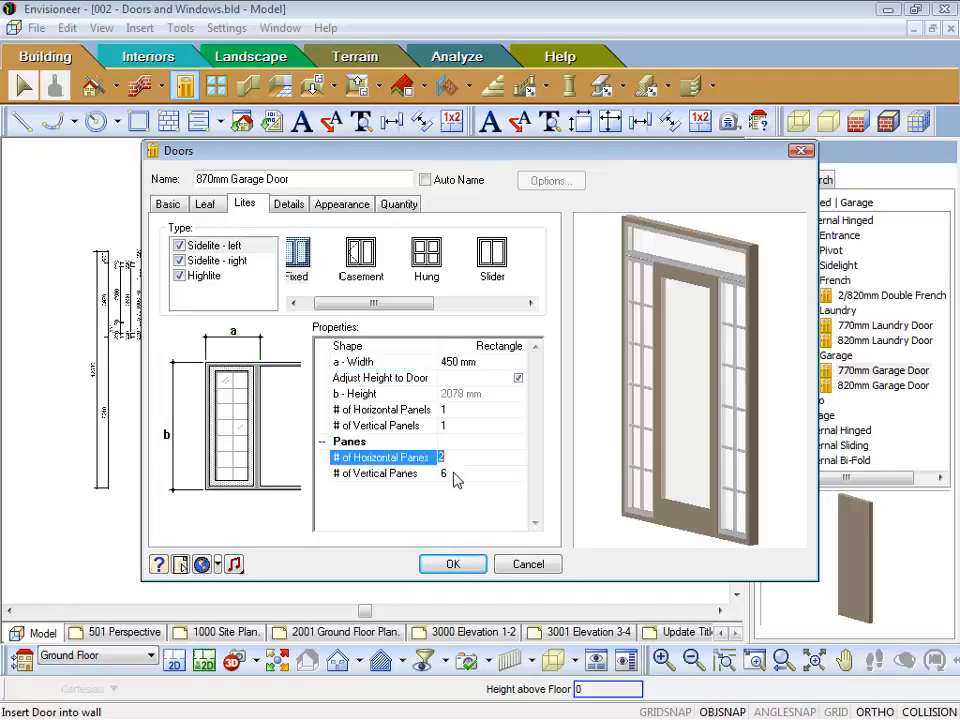
text(1)
click(458, 474)
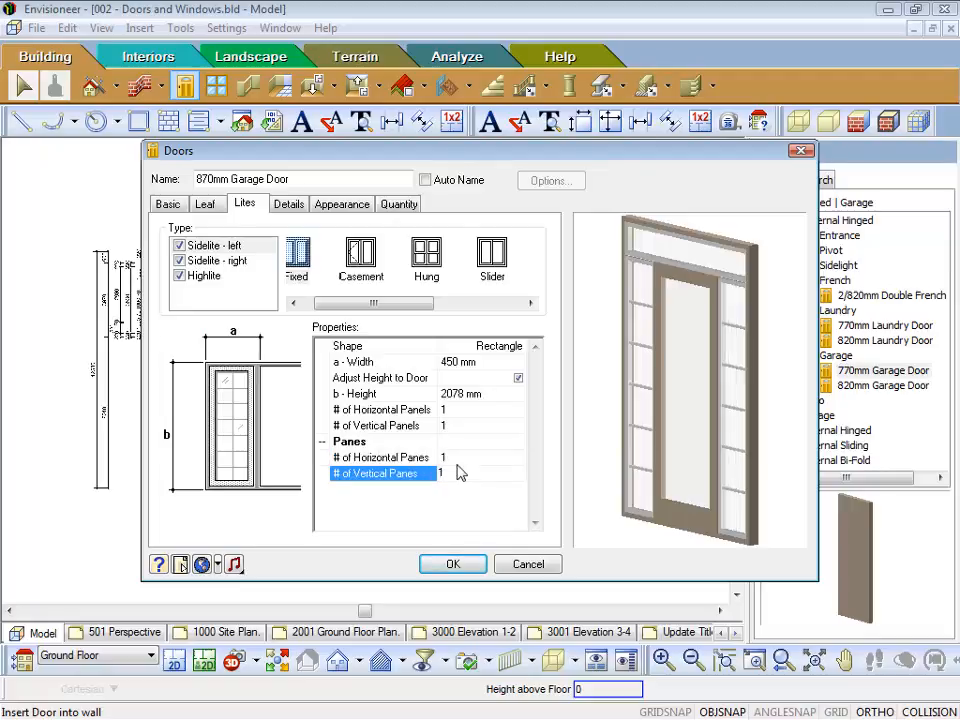
click(457, 459)
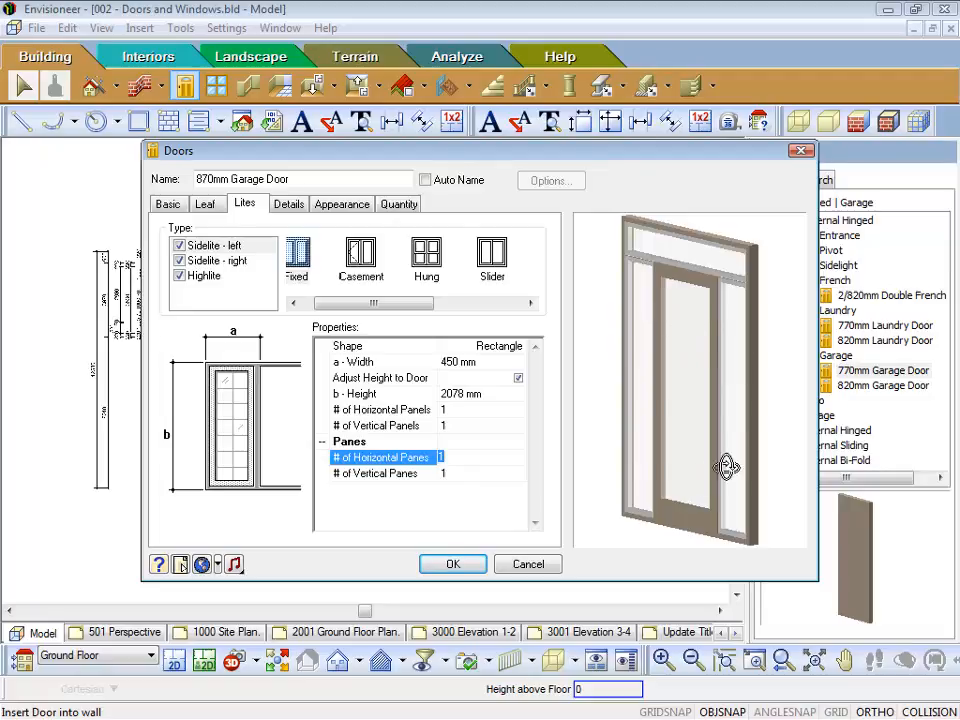
mouse_move(726, 390)
mouse_down()
mouse_move(752, 397)
mouse_move(730, 412)
mouse_move(714, 386)
mouse_move(733, 387)
mouse_up()
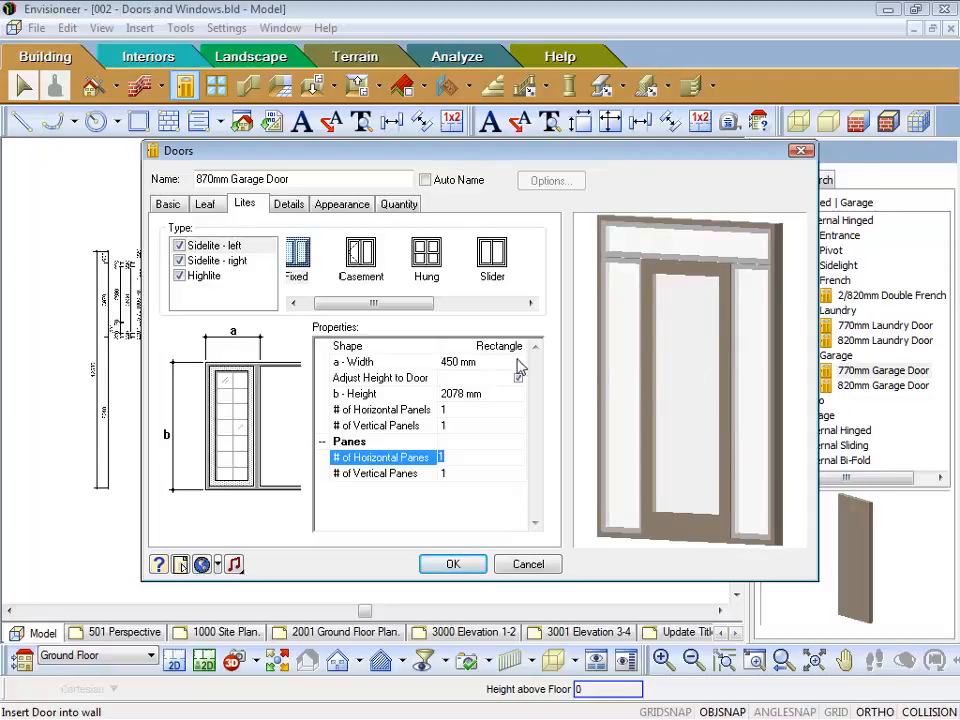
Review the frame, sash, mullion and transom details and the material, pattern and linestyle of the door leaf and glass
click(289, 205)
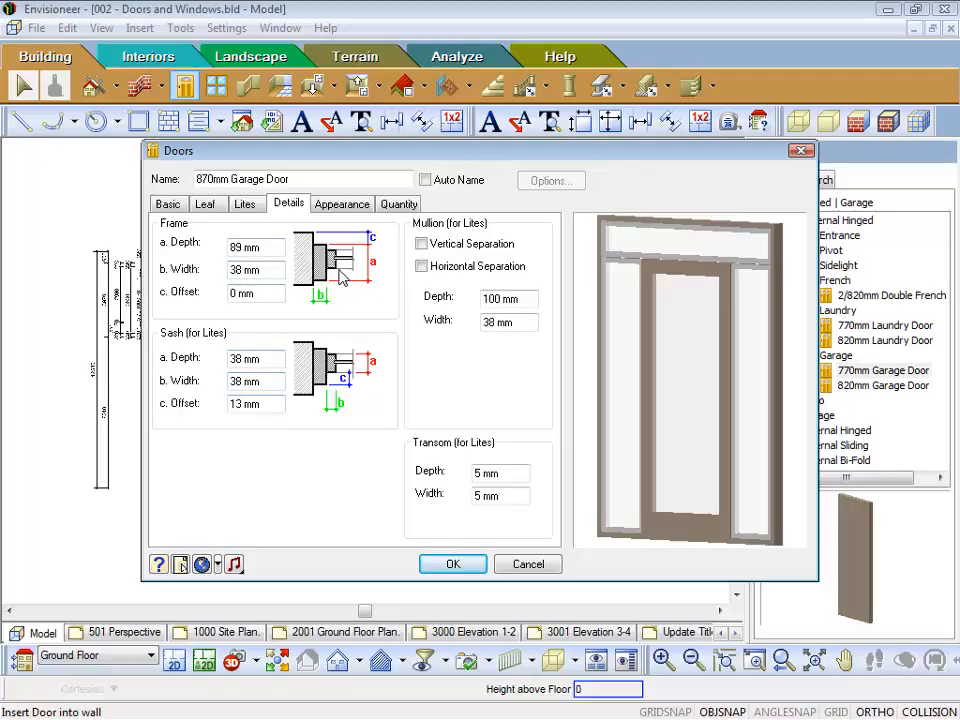
click(341, 204)
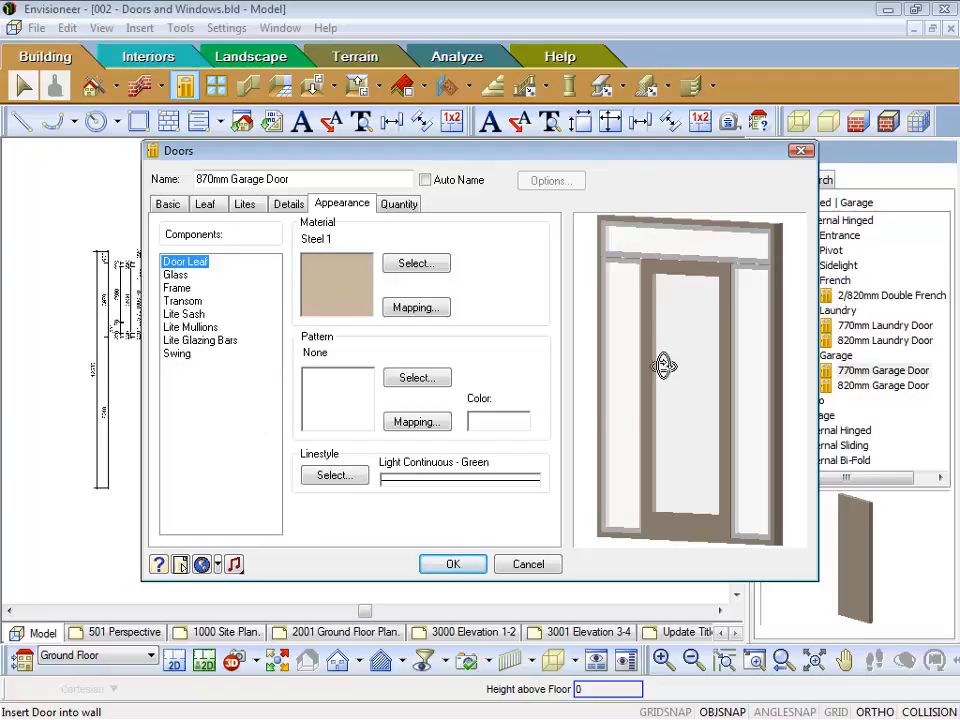
drag(744, 285, 735, 287)
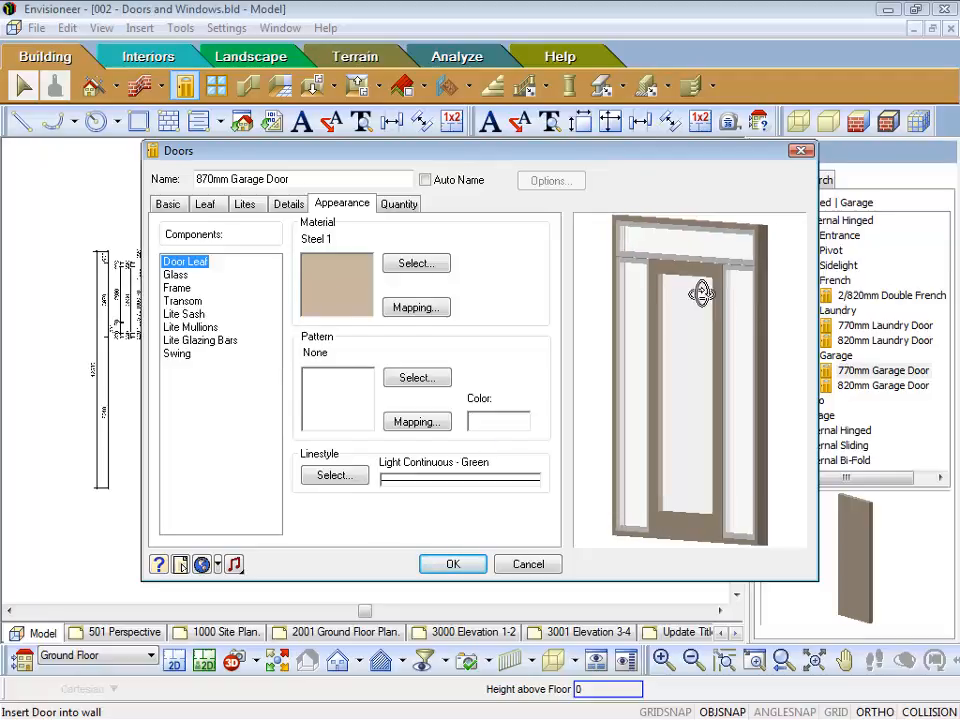
click(172, 274)
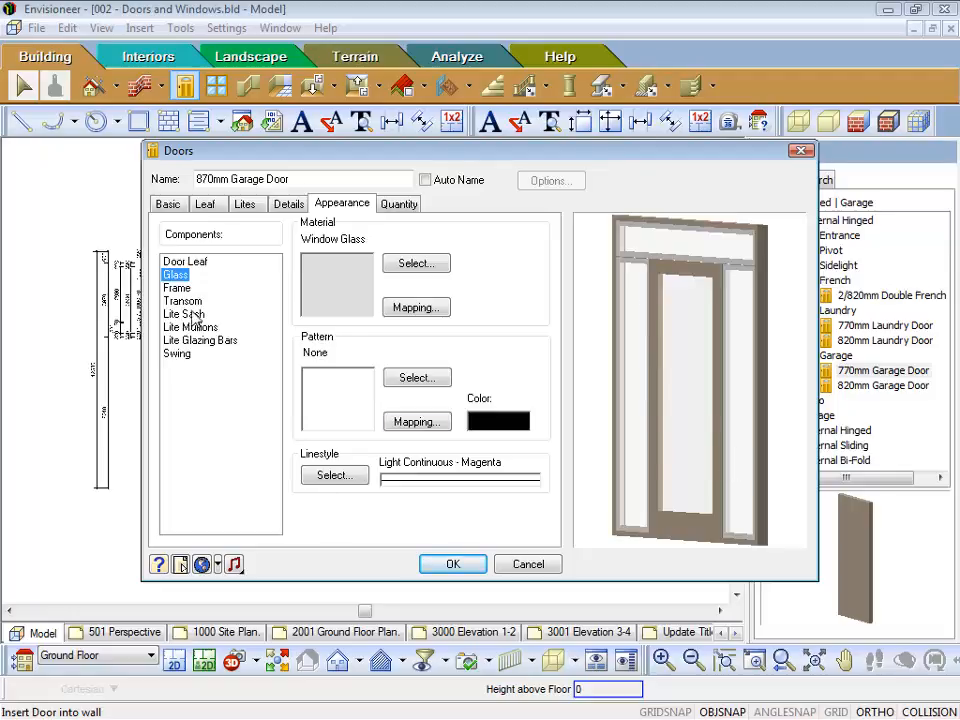
click(172, 261)
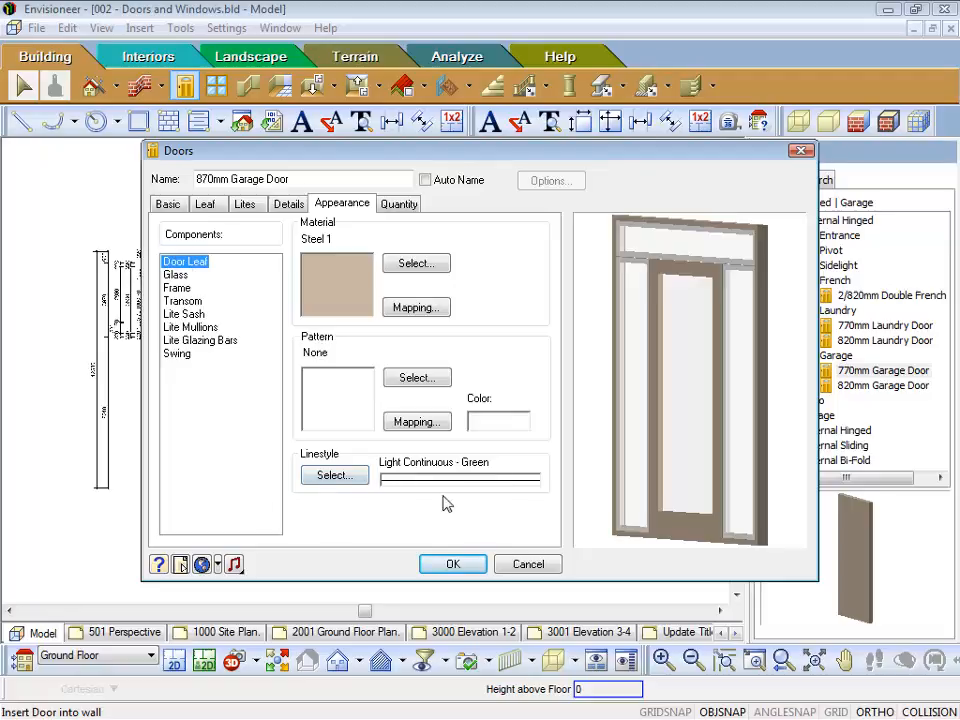
Review the door's quantity and assembly settings, switching Include Element in Quantities off and back on
click(399, 205)
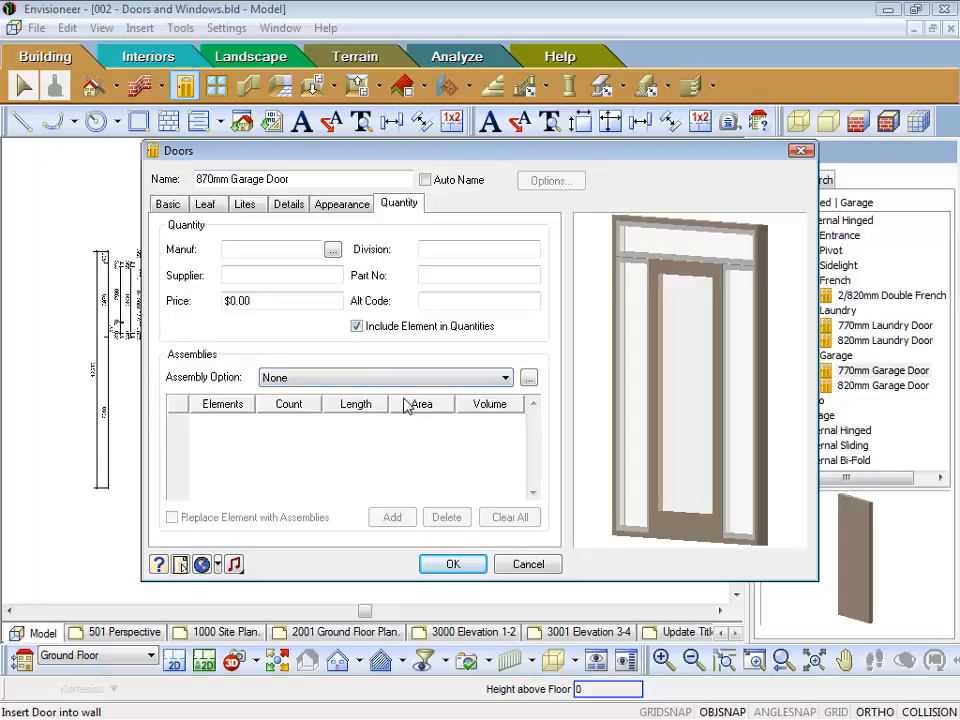
click(357, 326)
click(357, 326)
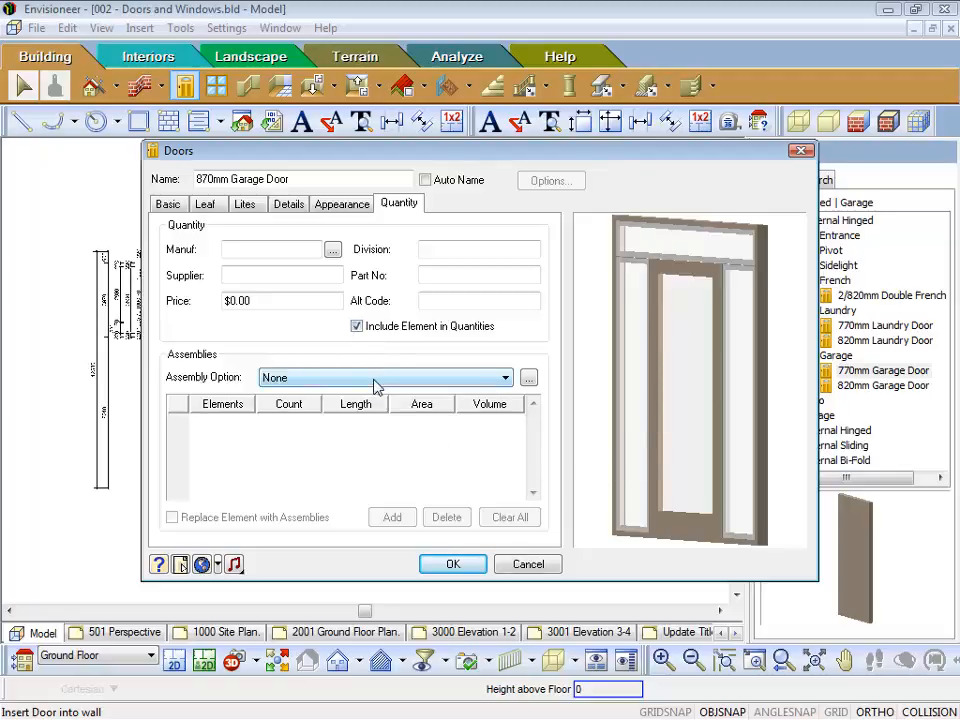
Check the door's basic properties, 3D preview and name, and save it to the door catalog
click(168, 204)
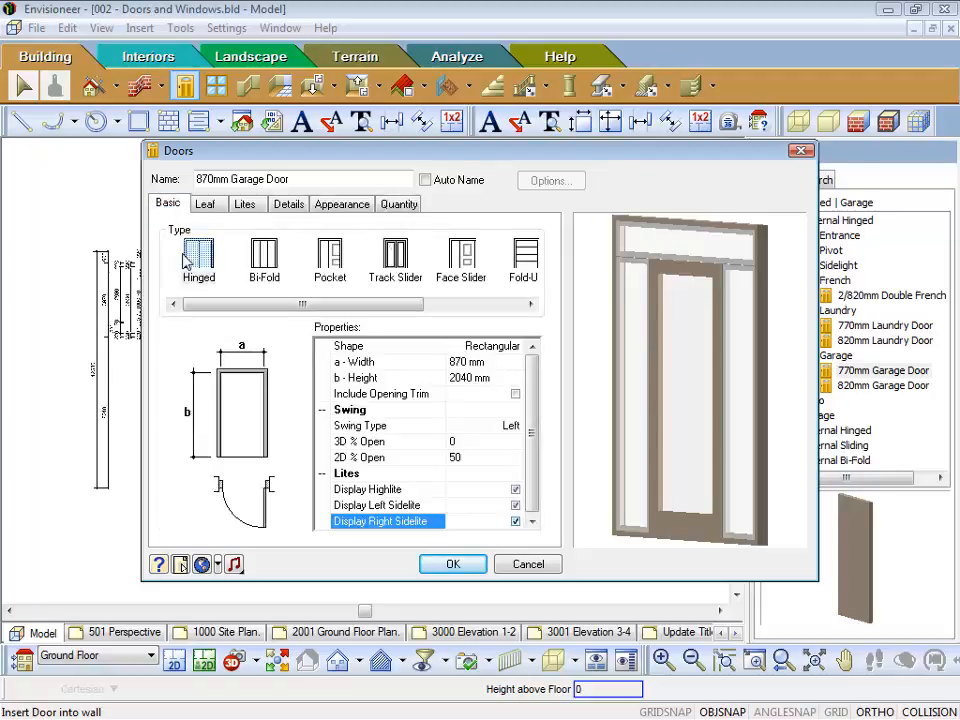
drag(701, 313, 691, 312)
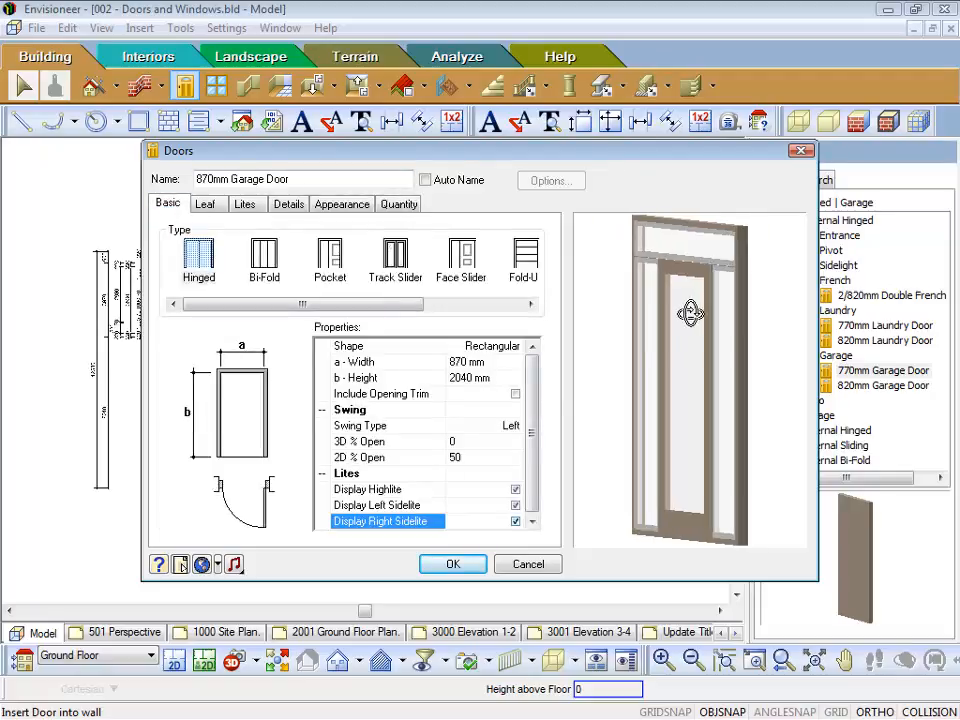
drag(296, 179, 197, 179)
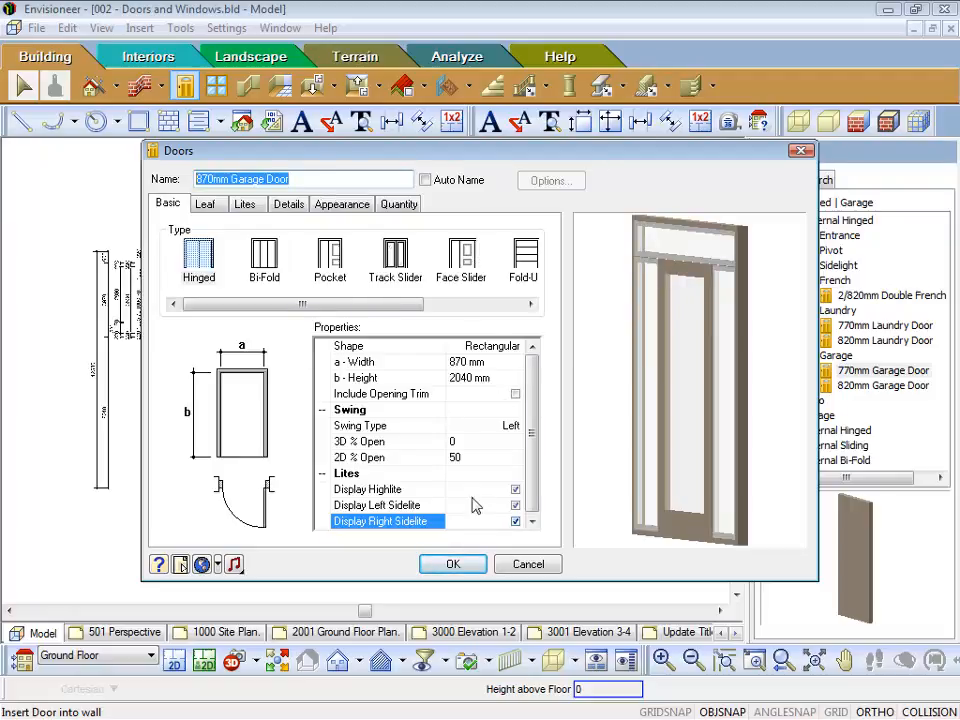
click(458, 566)
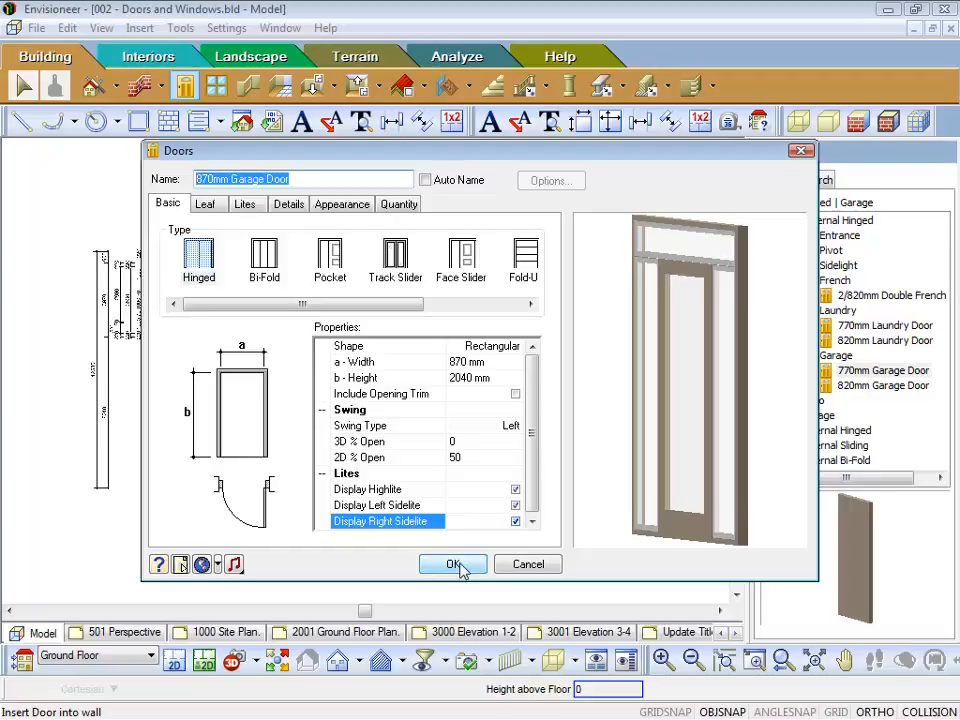
click(455, 565)
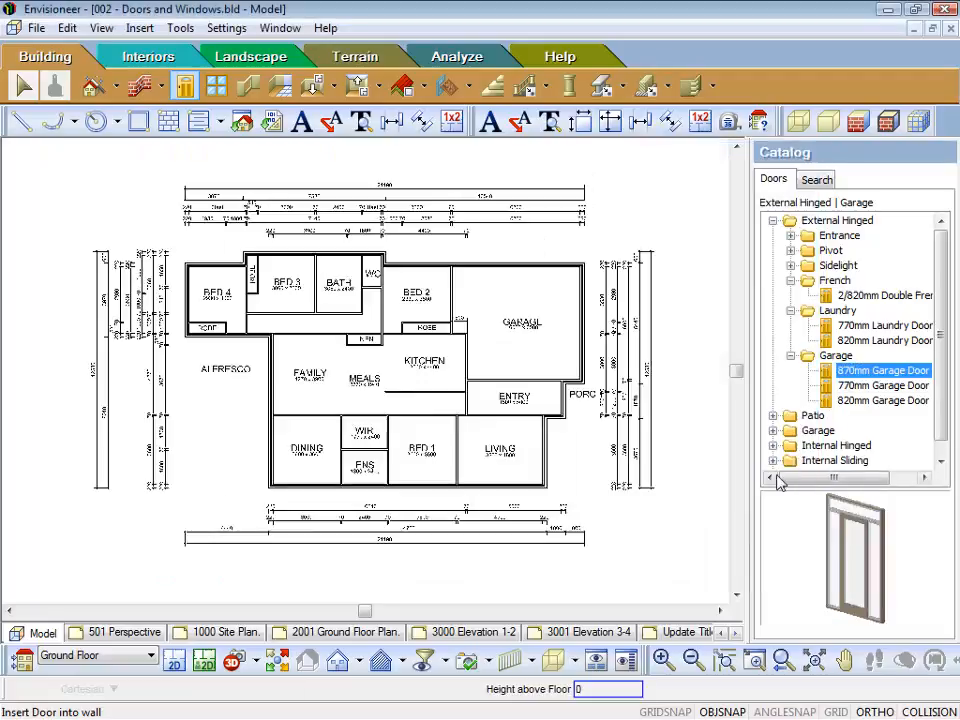
Move the 870mm Garage Door below the 820mm Garage Door in the Garage folder using the Catalog Manager
right_click(855, 378)
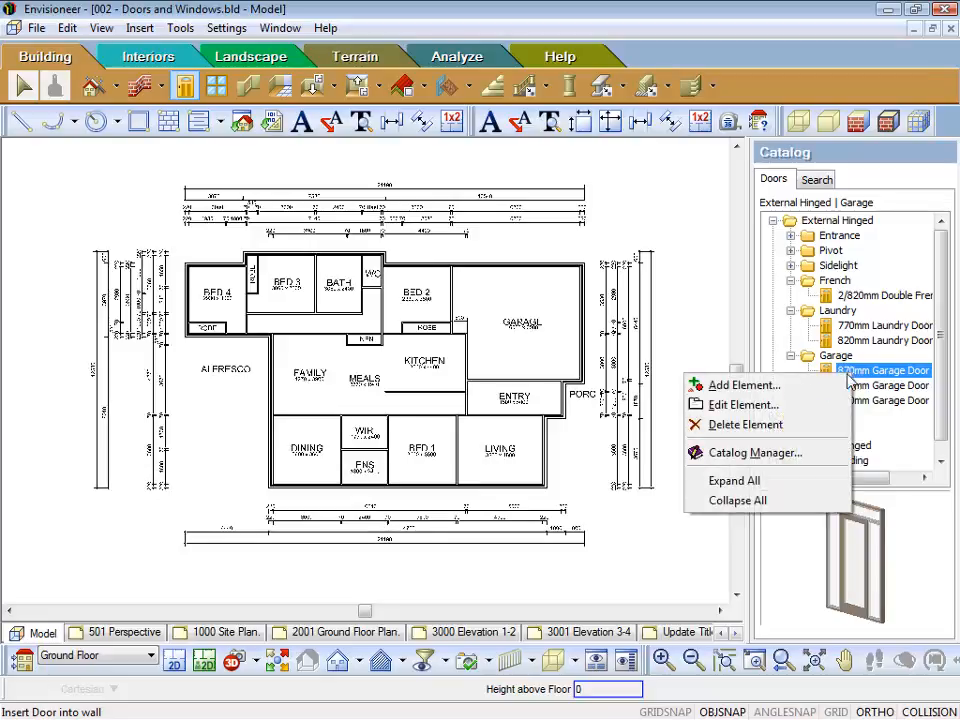
click(744, 455)
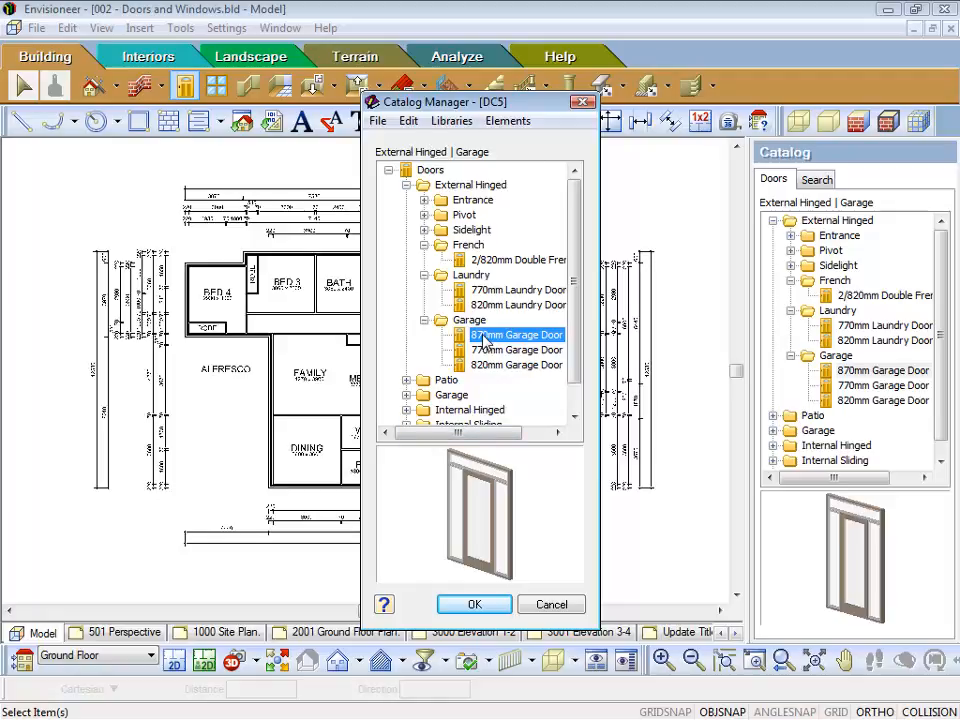
drag(484, 338, 488, 378)
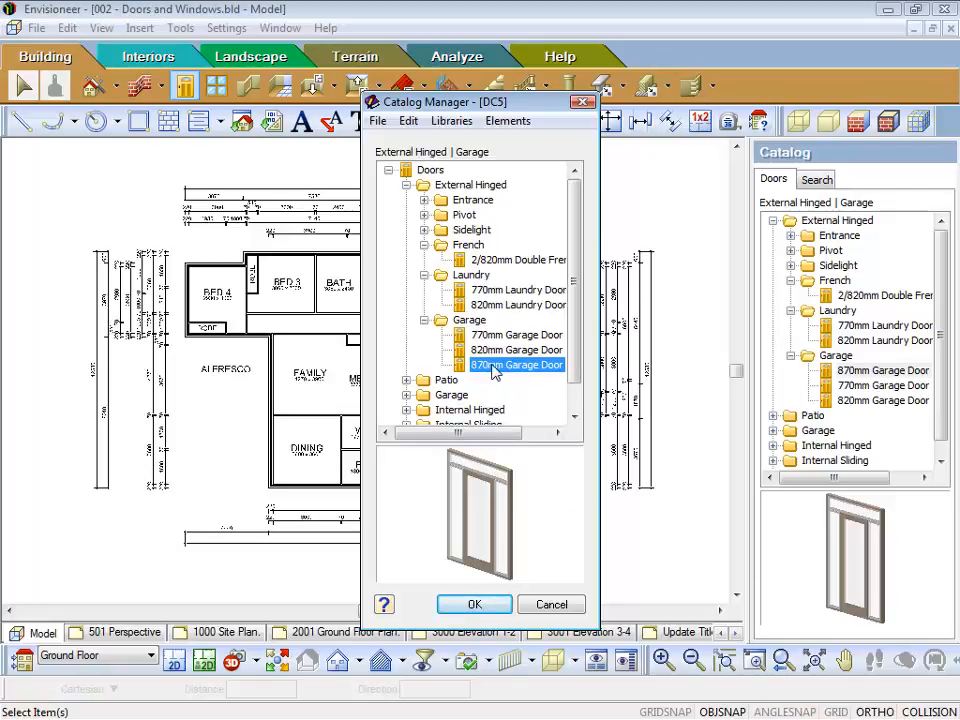
Accept the Catalog Manager changes and permanently delete the 870mm Garage Door from the External Hinged Garage folder in the door catalog
click(475, 606)
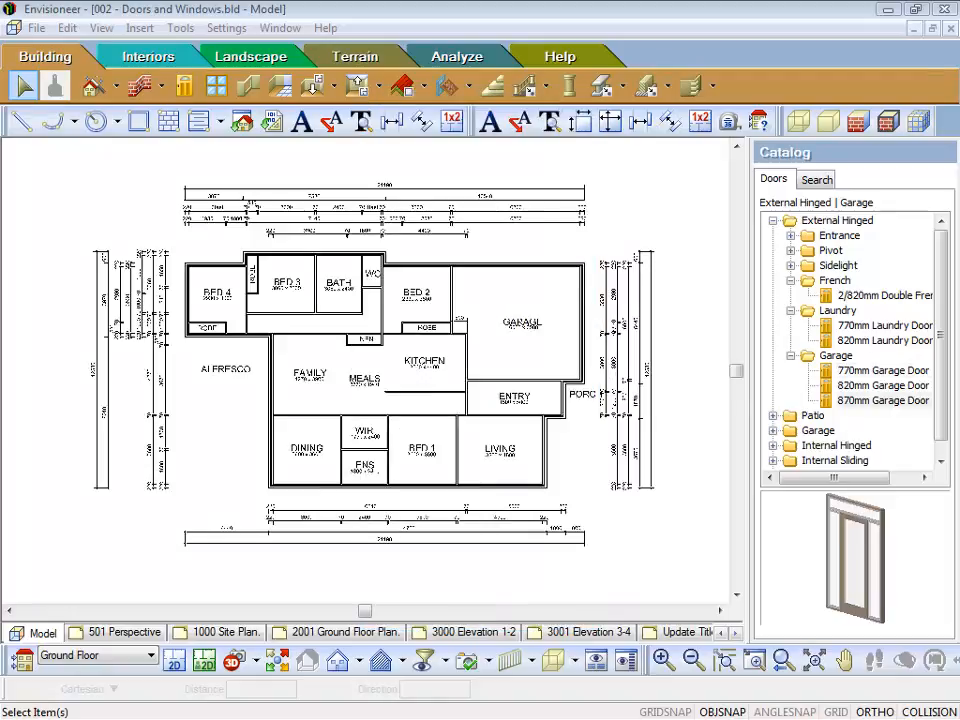
click(852, 404)
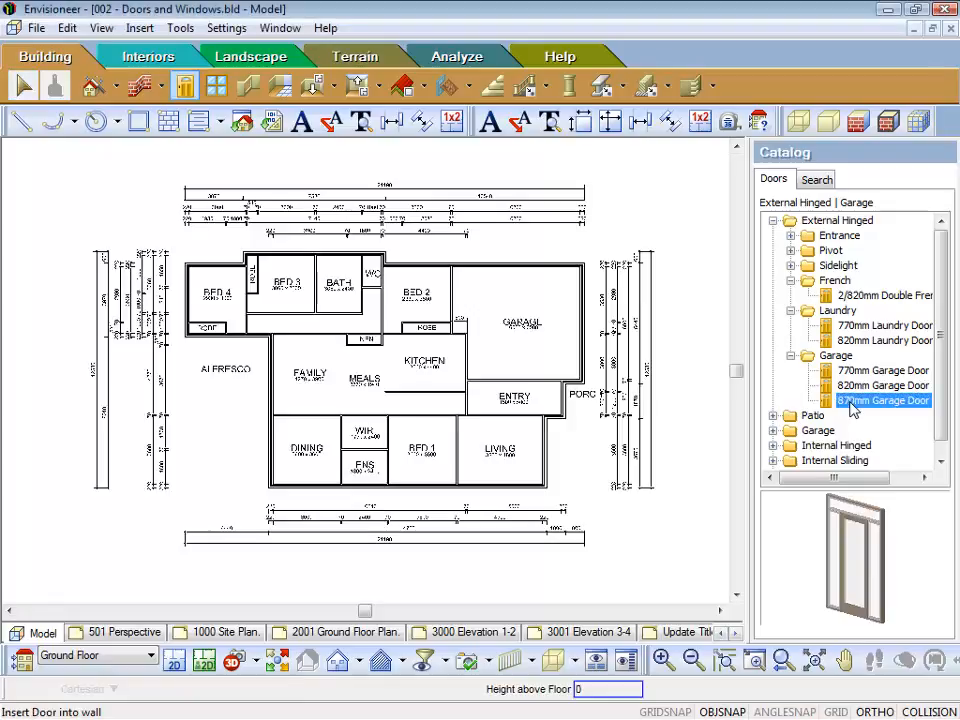
right_click(852, 408)
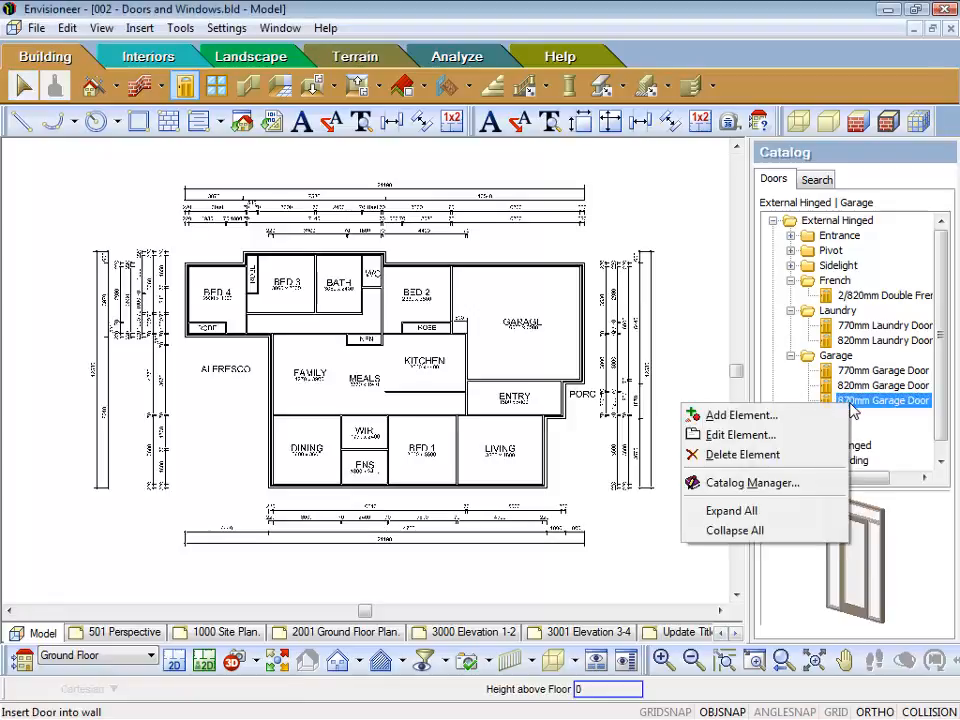
click(766, 458)
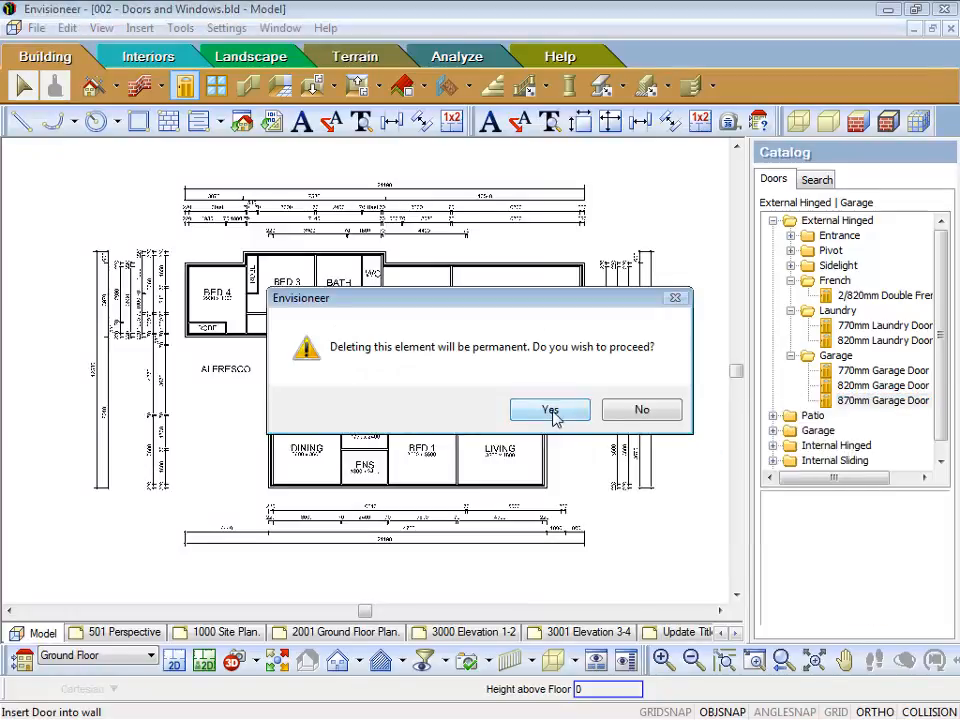
click(551, 411)
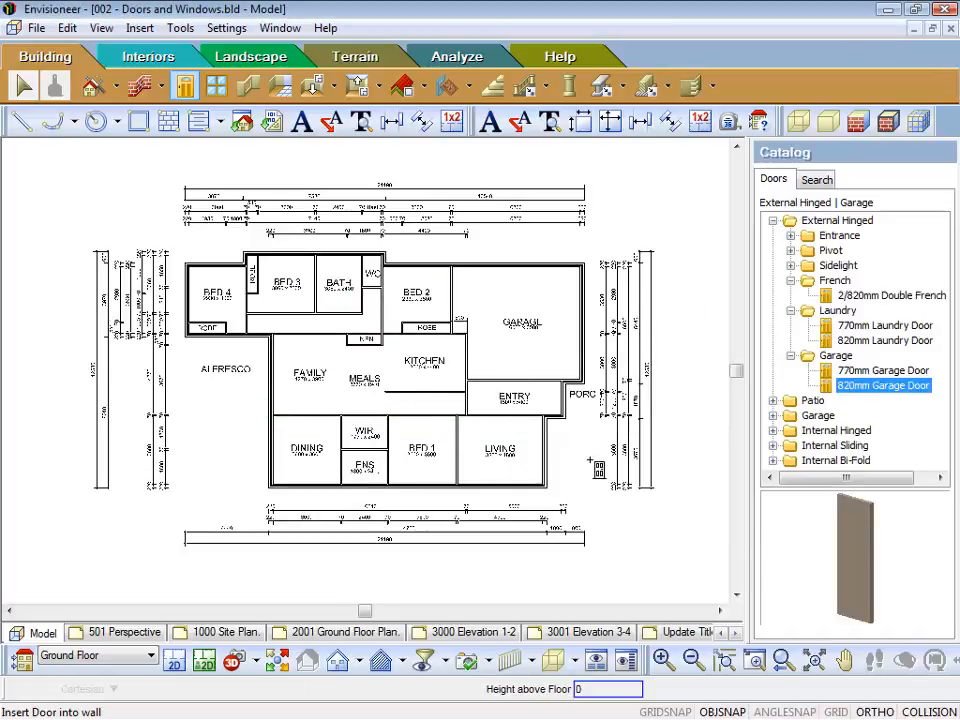
right_click(597, 462)
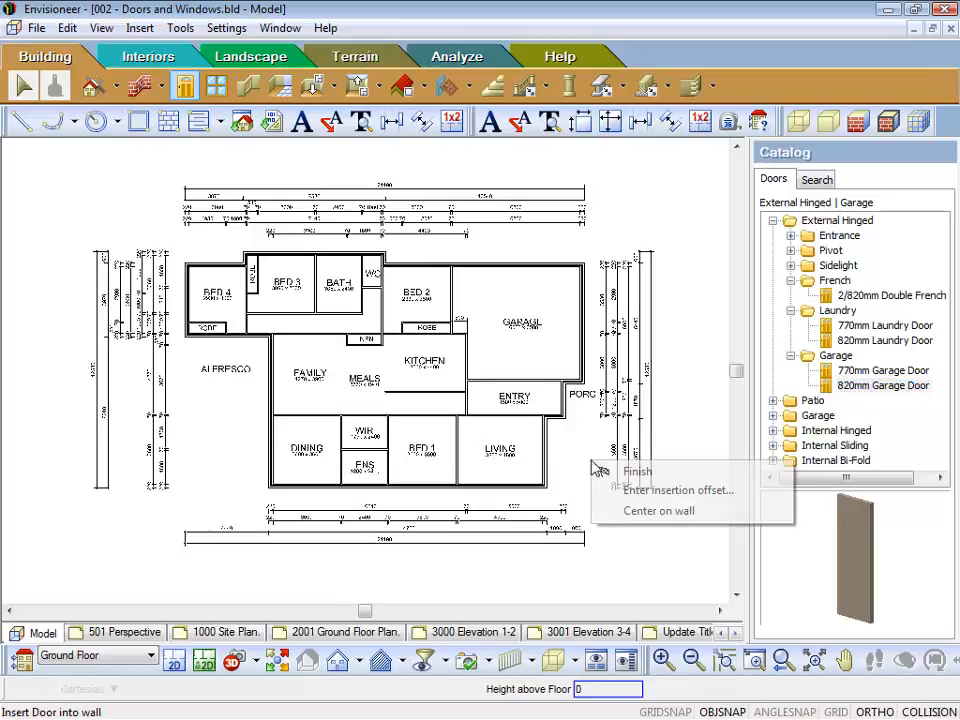
click(608, 470)
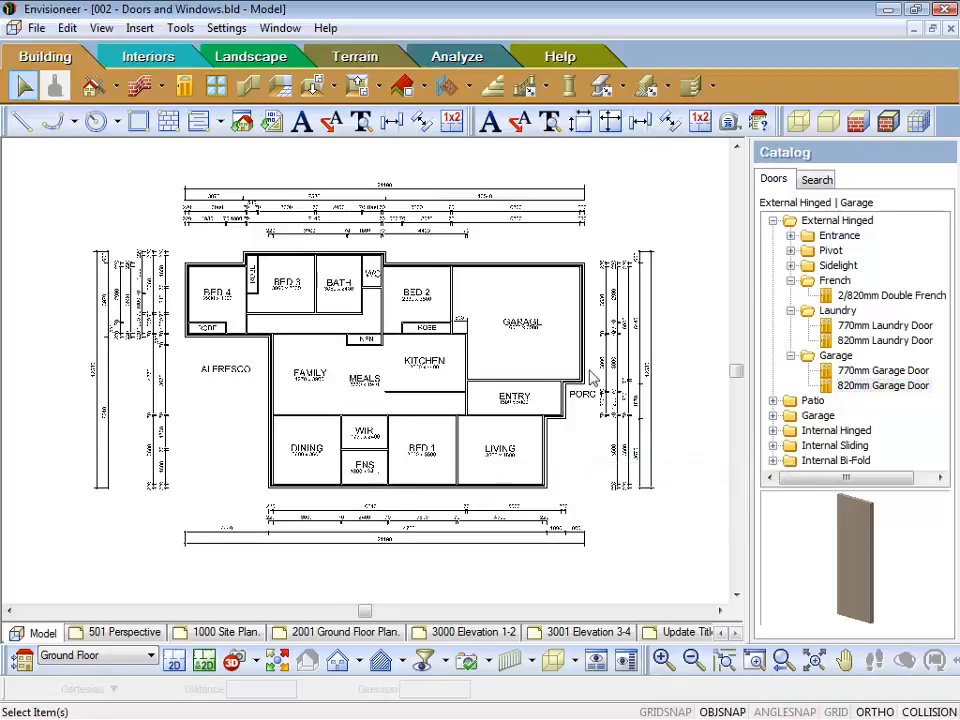